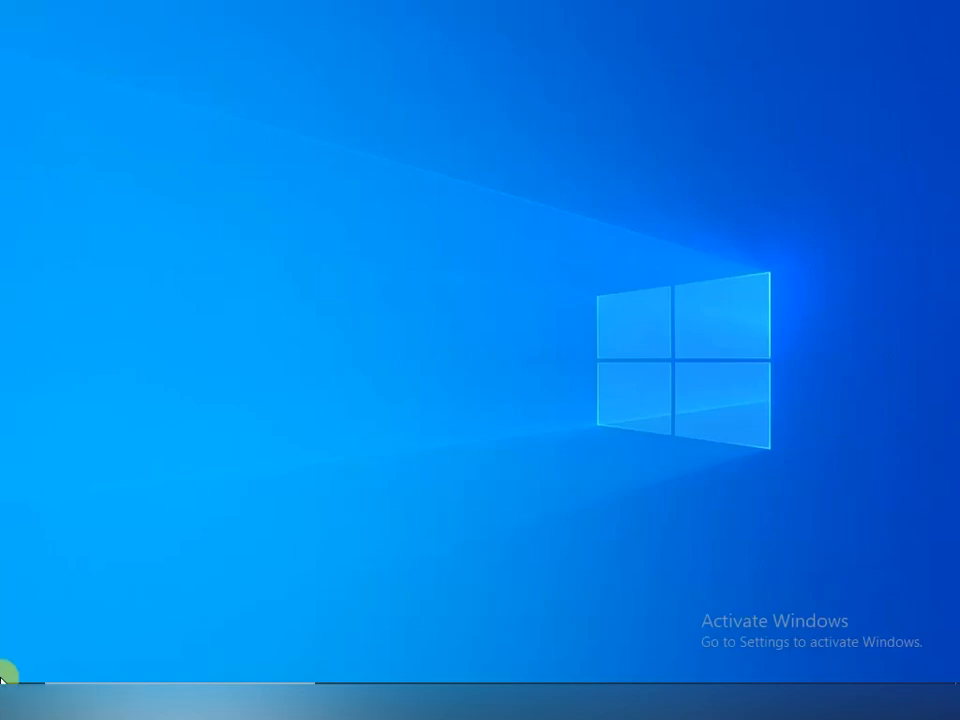
Launch Audacity and dismiss its welcome message, setting it not to show again at start up
click(18, 702)
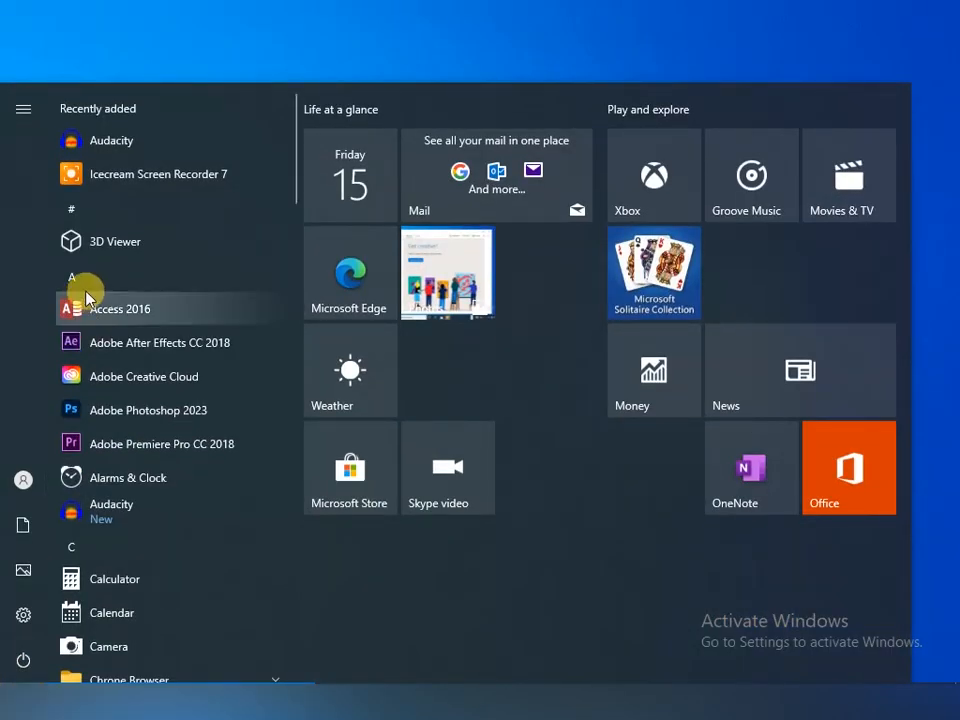
click(112, 141)
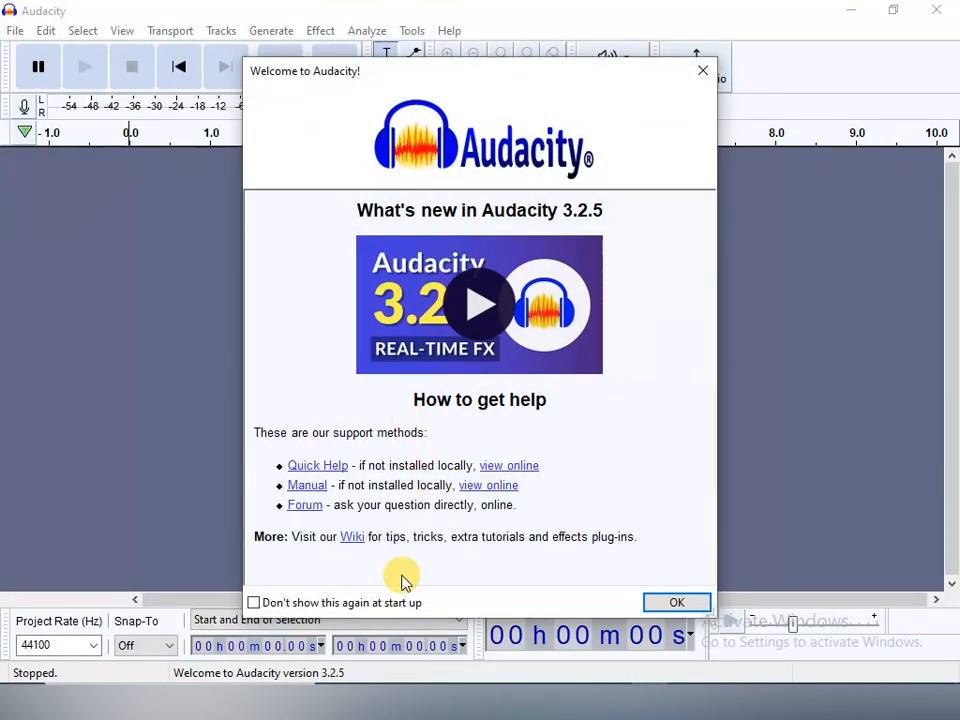
click(330, 604)
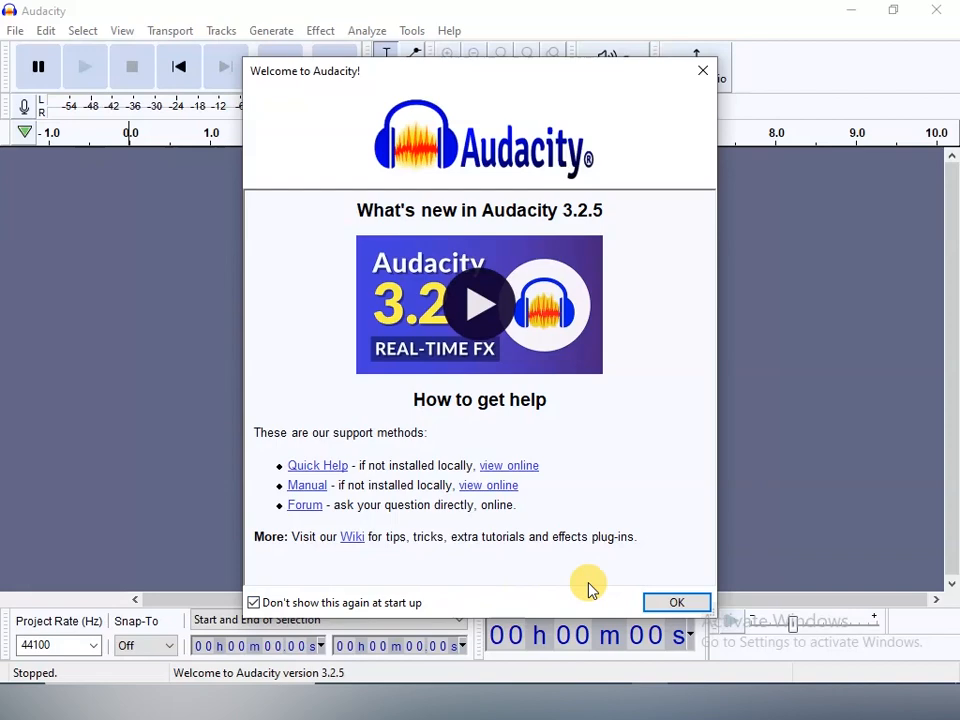
click(666, 602)
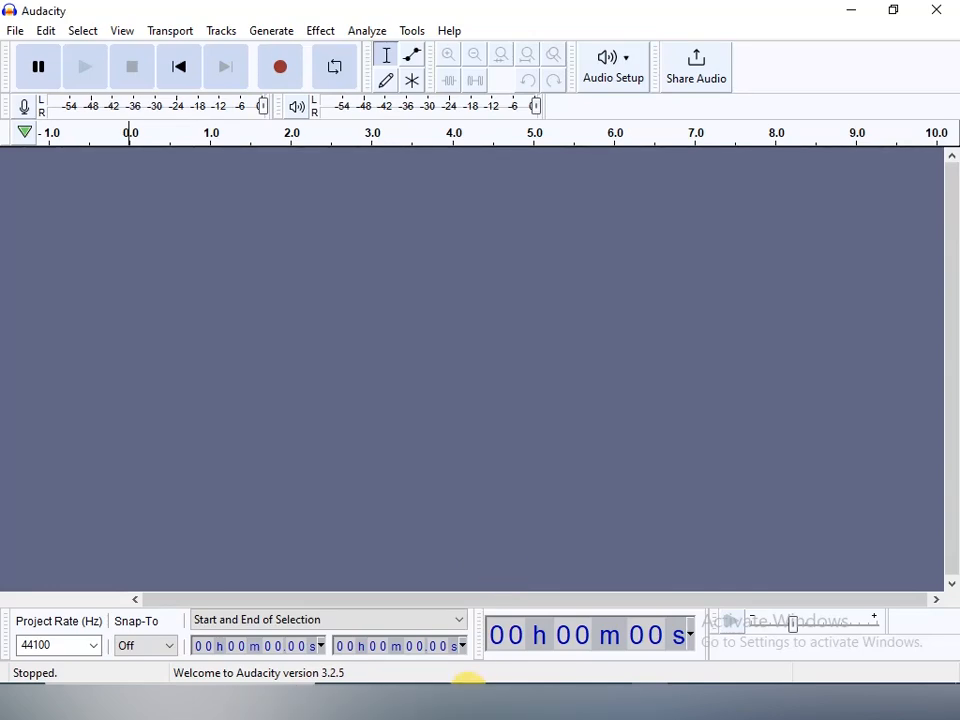
Import the "NF - Paralysed - hiphop instrumental w-hook" file from the DESKTOP folder and collapse its track
click(466, 683)
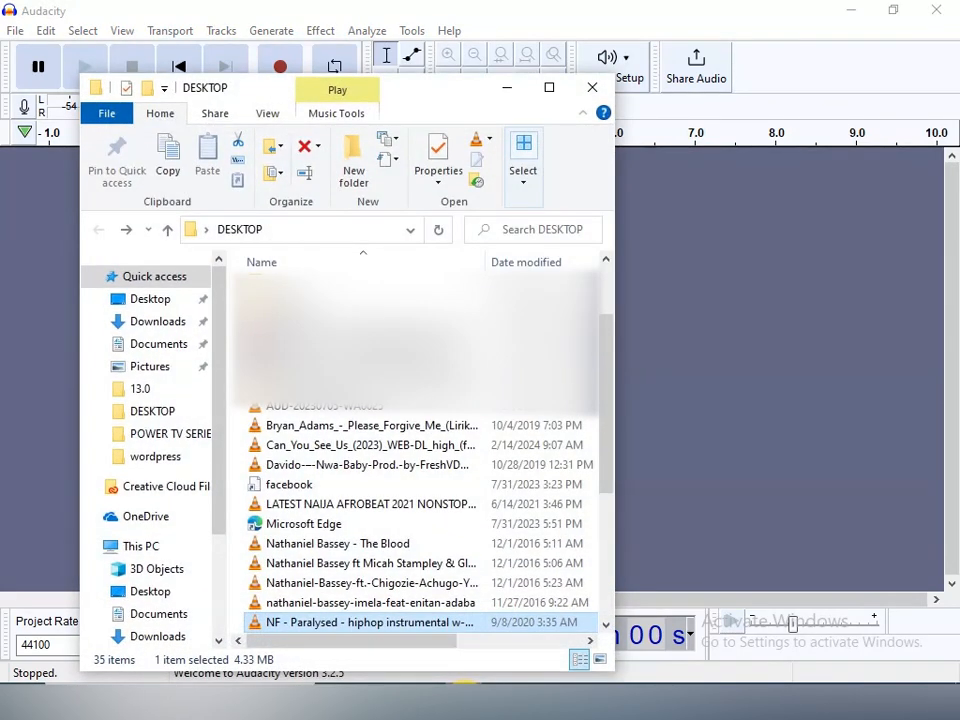
drag(354, 625, 688, 458)
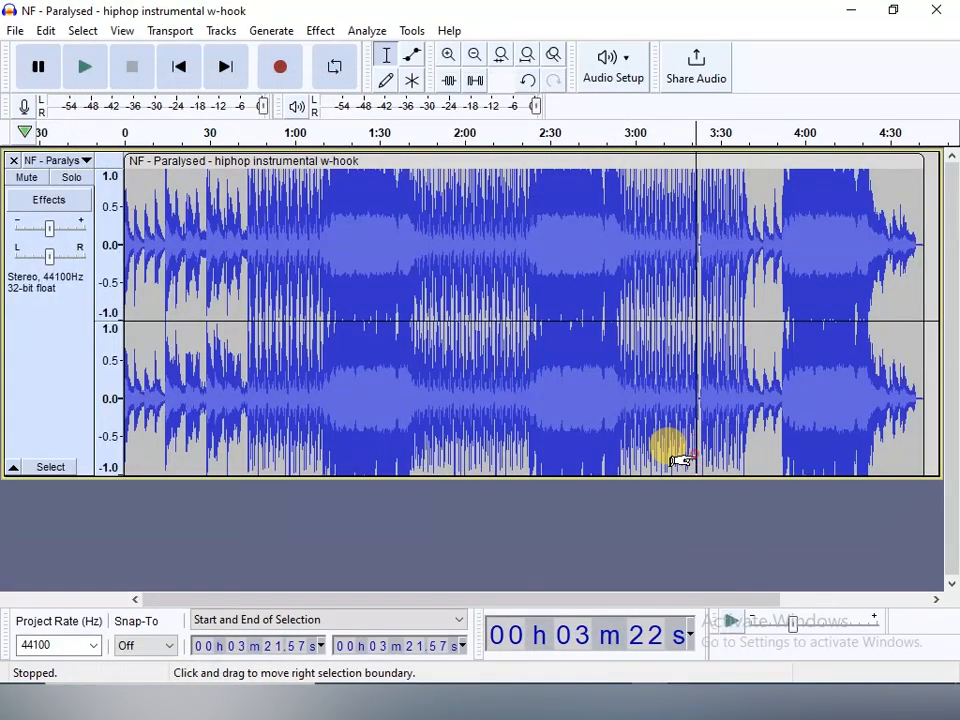
click(12, 472)
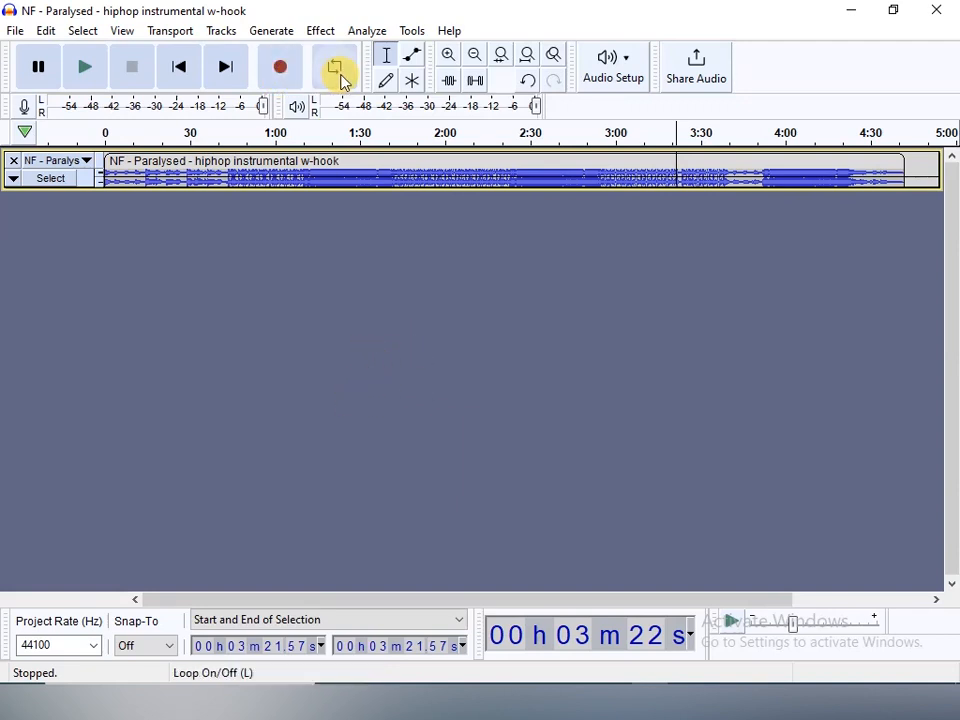
Review the audio setup choices for host, playback device, recording device and recording channels
click(627, 76)
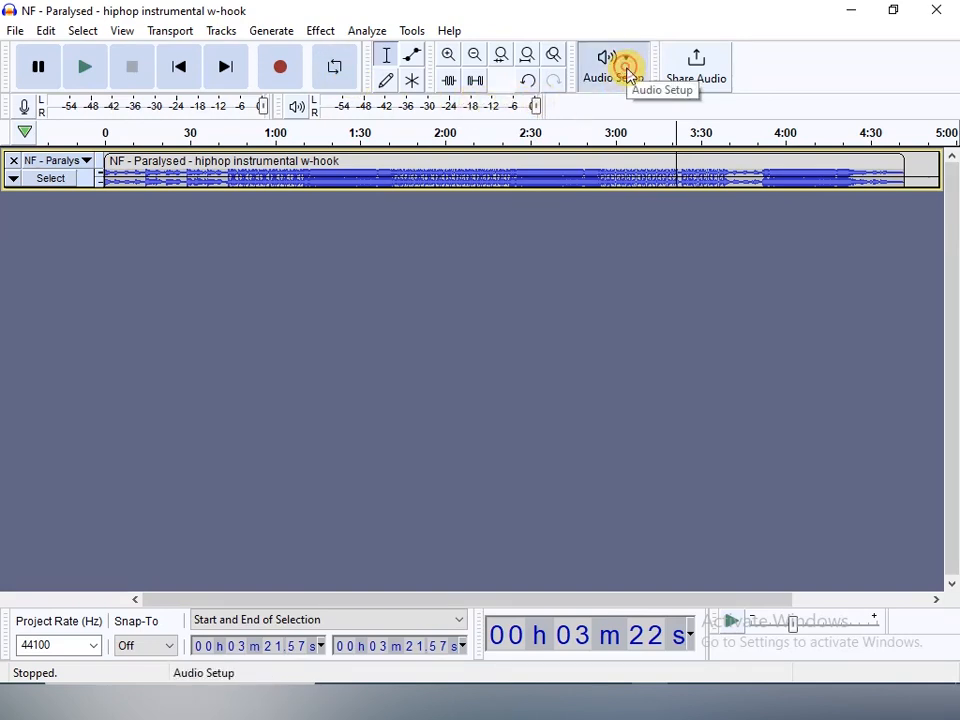
mouse_move(686, 108)
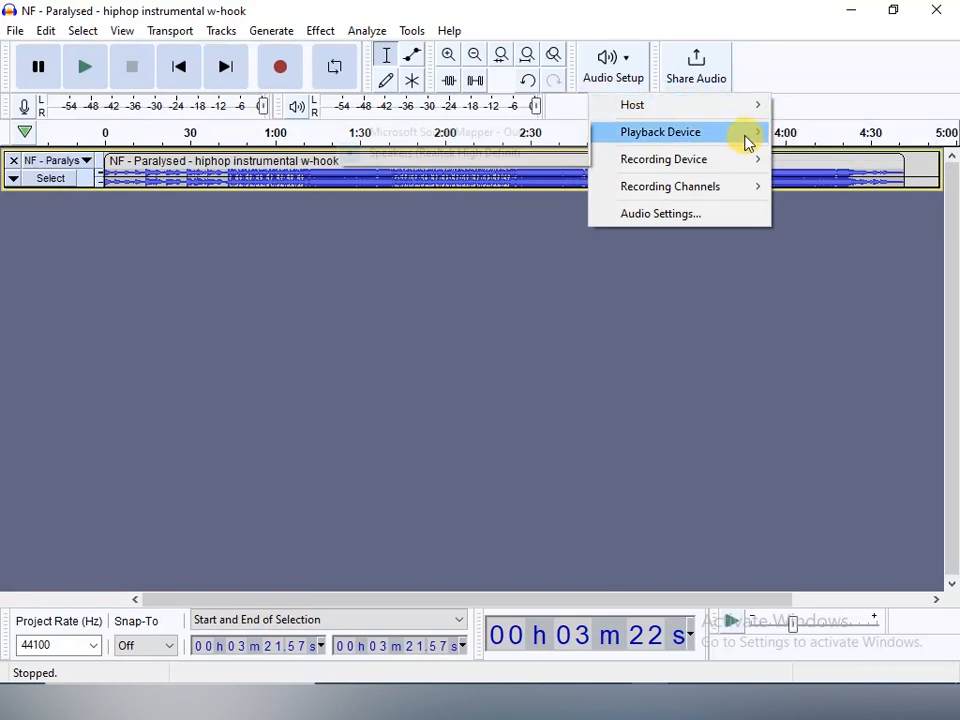
mouse_move(735, 143)
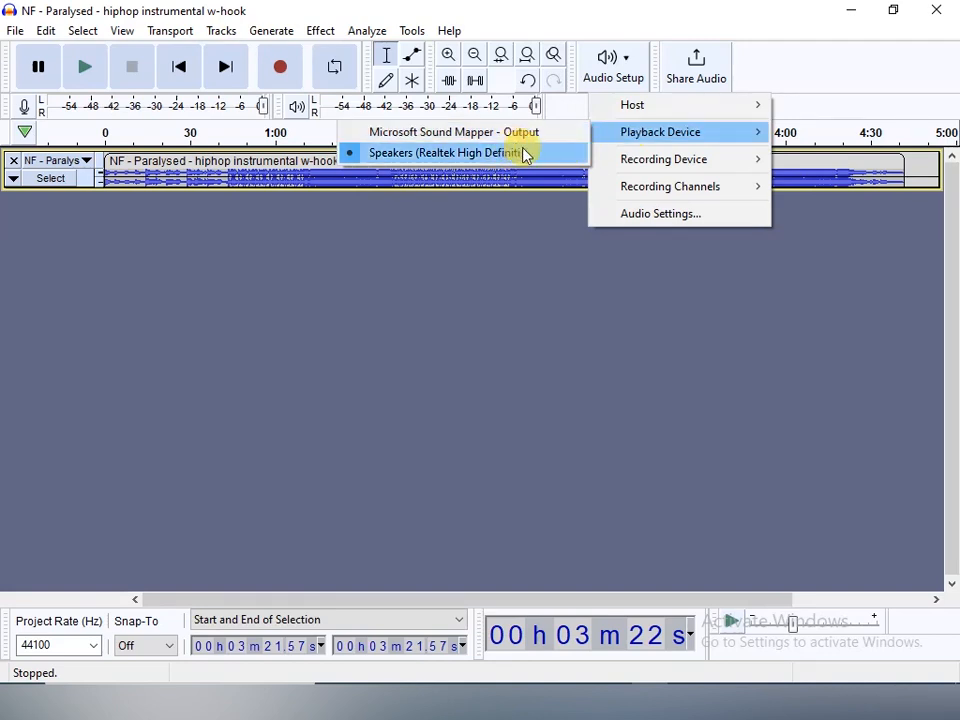
mouse_move(632, 159)
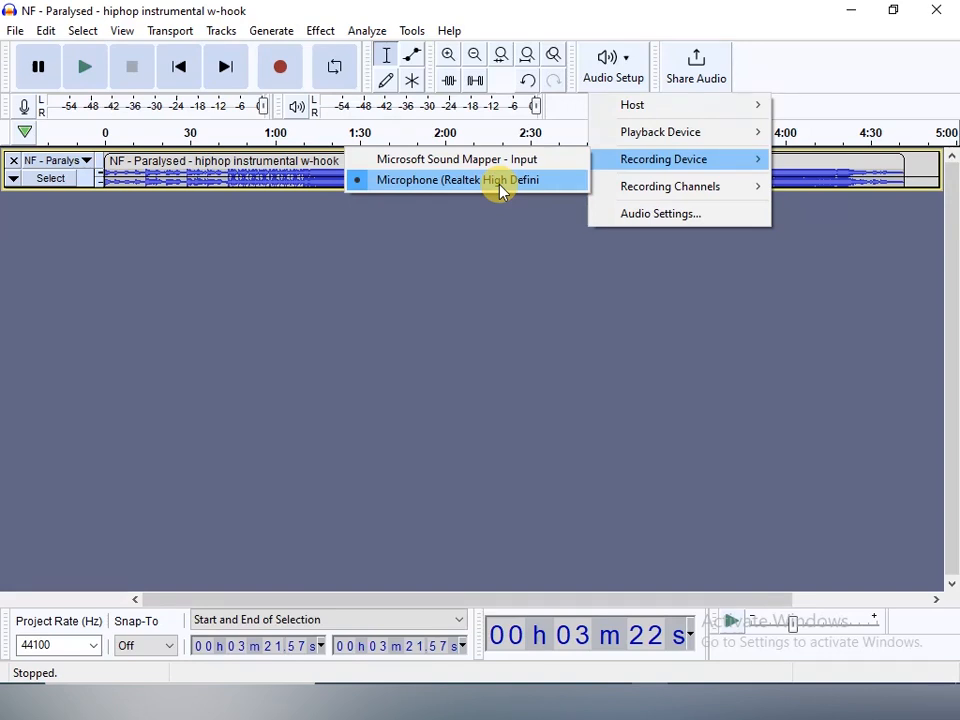
mouse_move(700, 190)
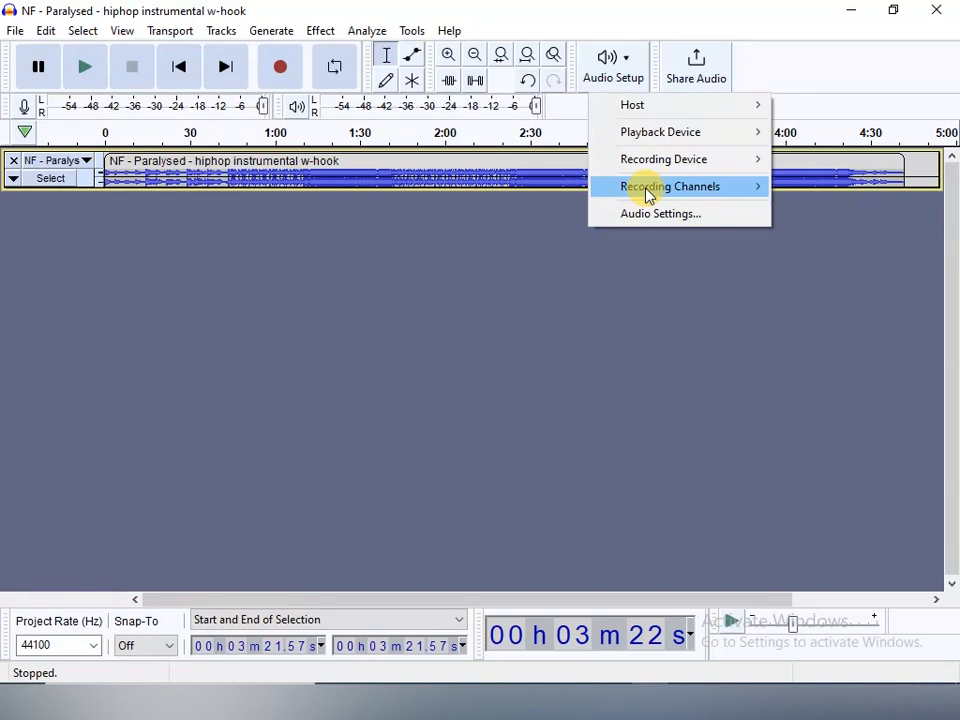
click(452, 259)
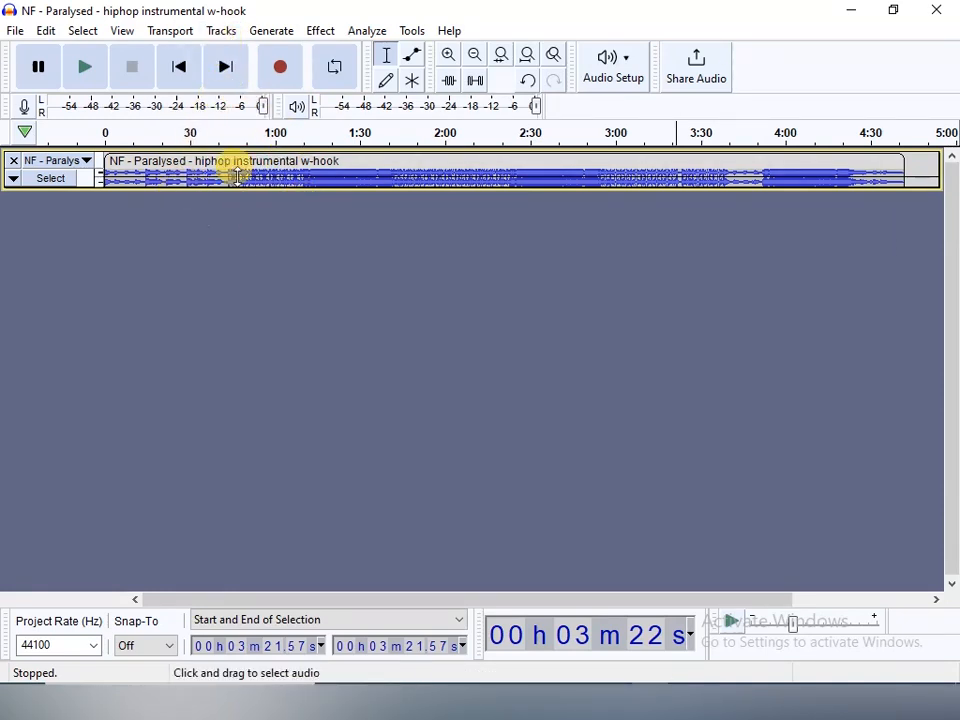
Add a new mono track below the instrumental and collapse it
click(222, 31)
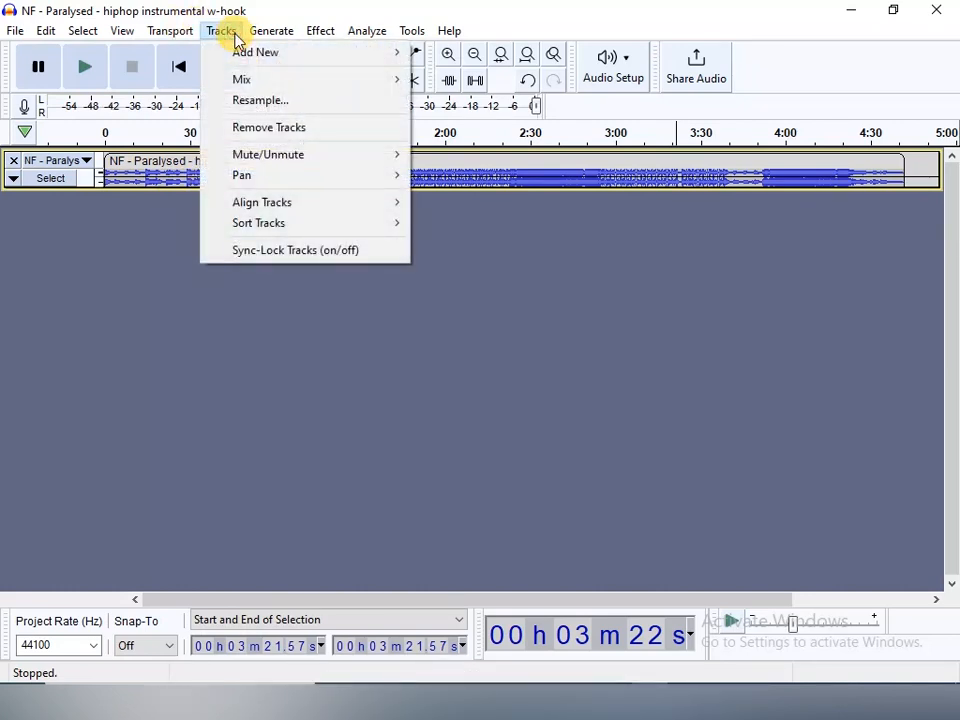
mouse_move(381, 61)
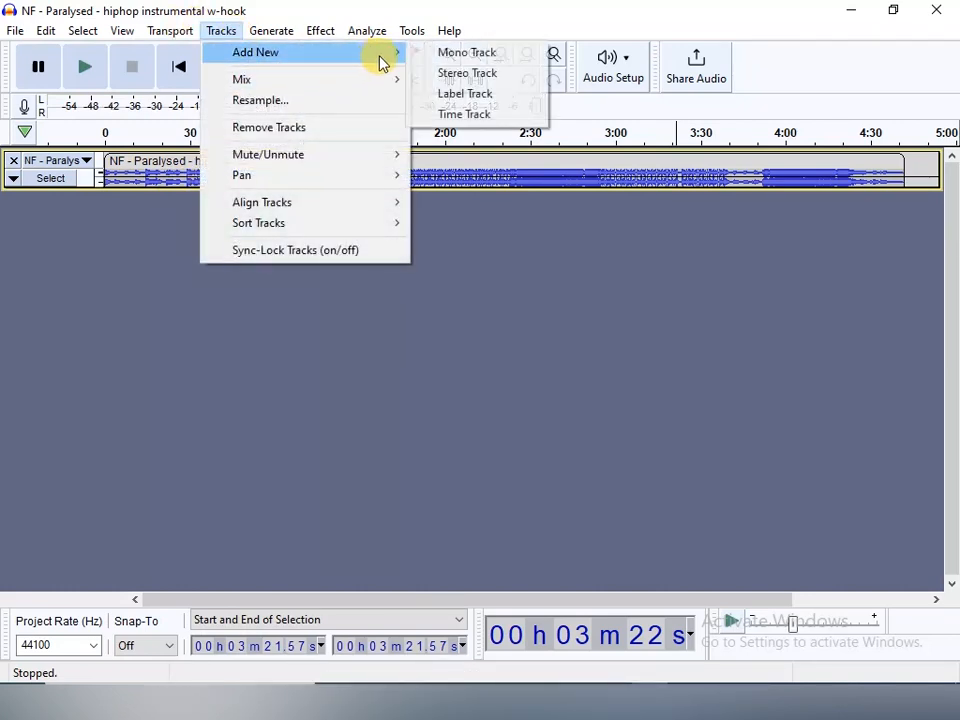
click(455, 54)
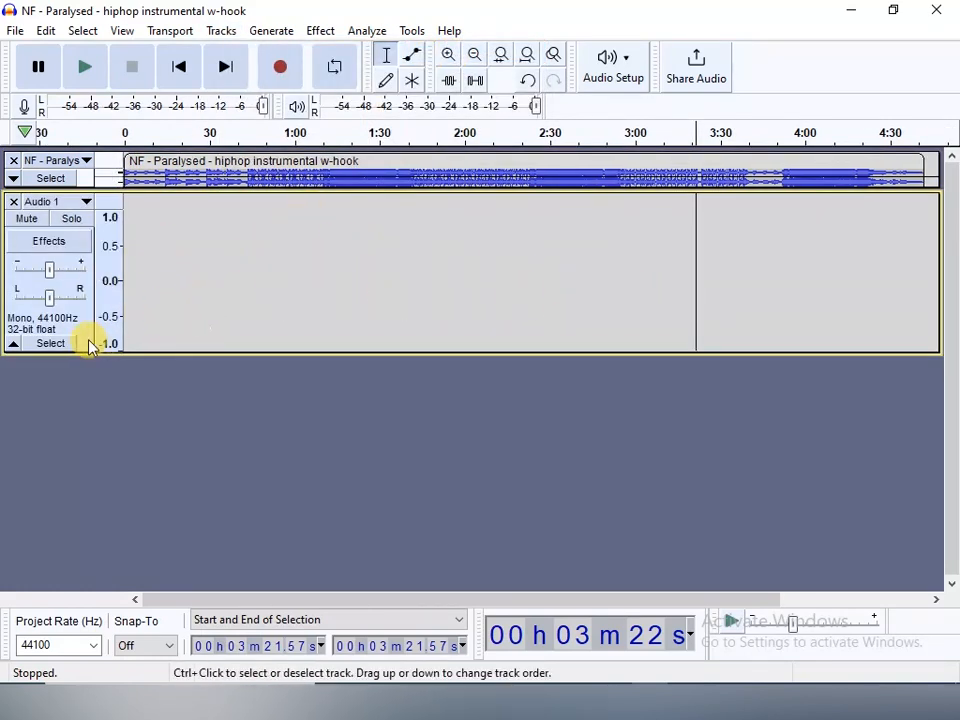
click(14, 346)
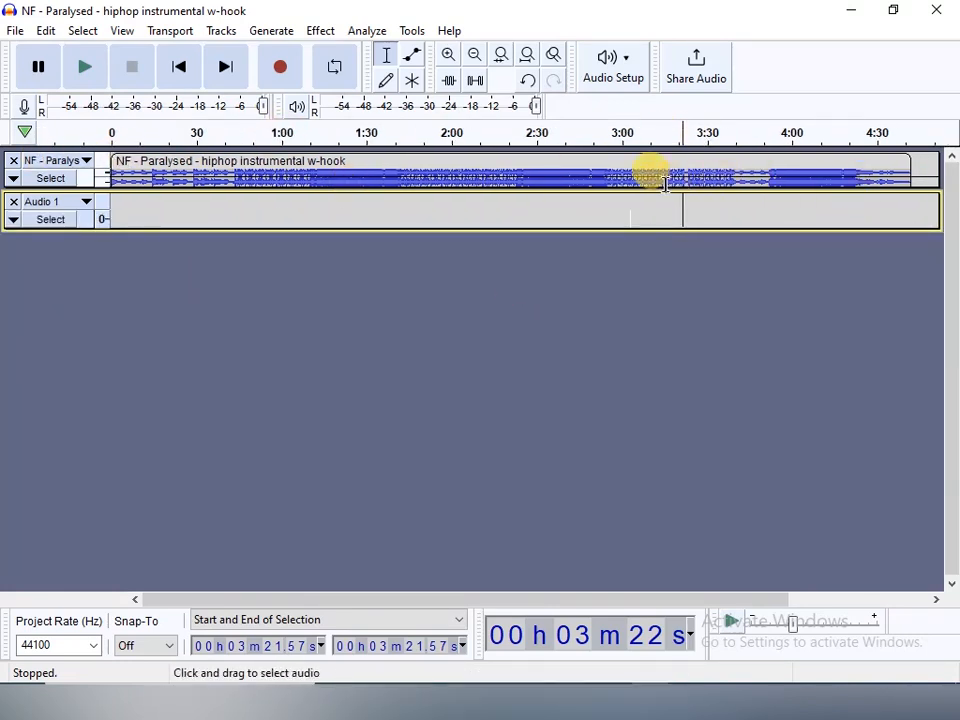
Play the instrumental from the beginning, pause it, and return the playback position to the start
click(114, 132)
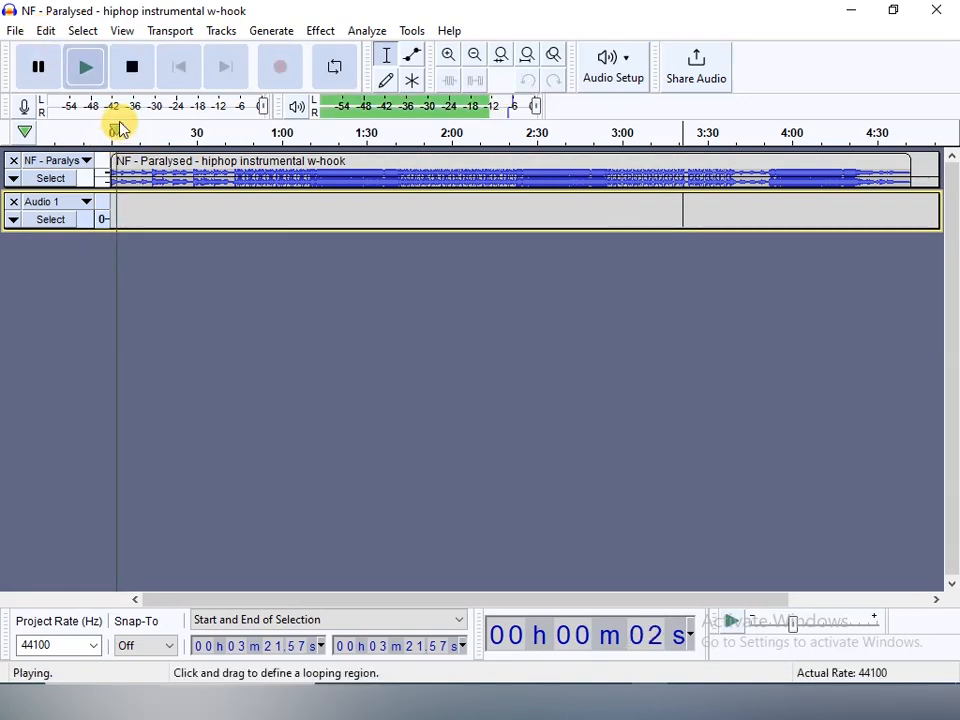
click(117, 129)
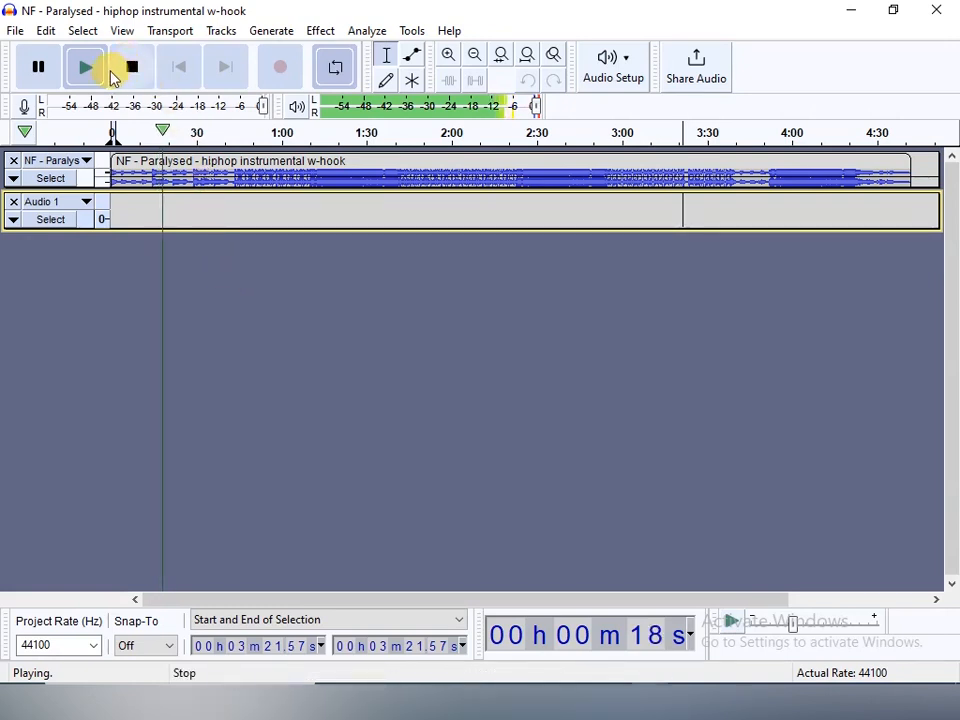
click(38, 70)
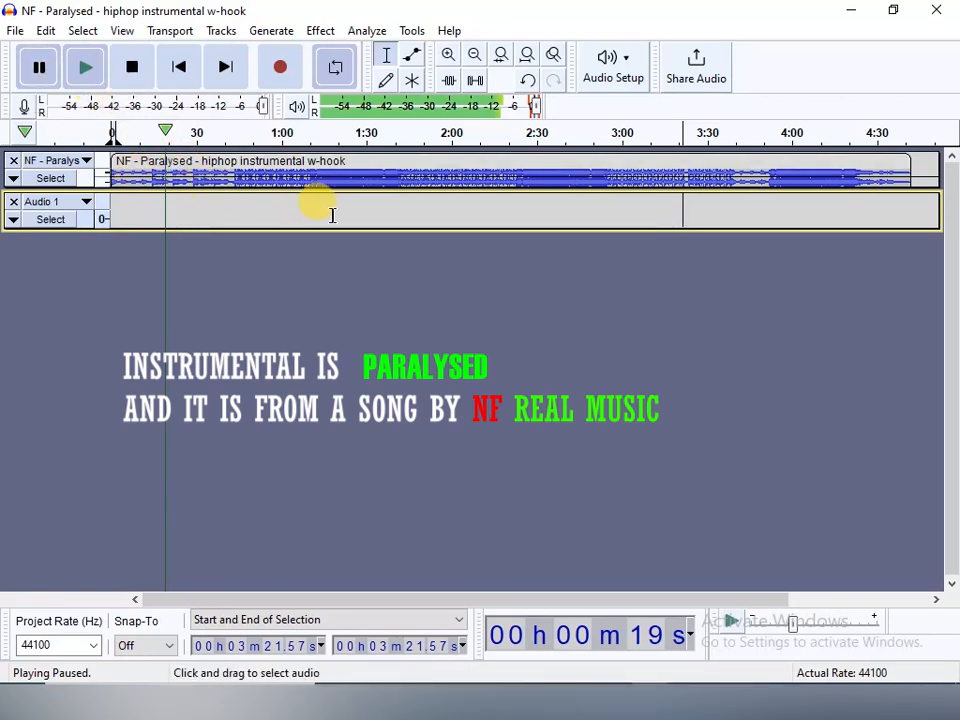
click(185, 74)
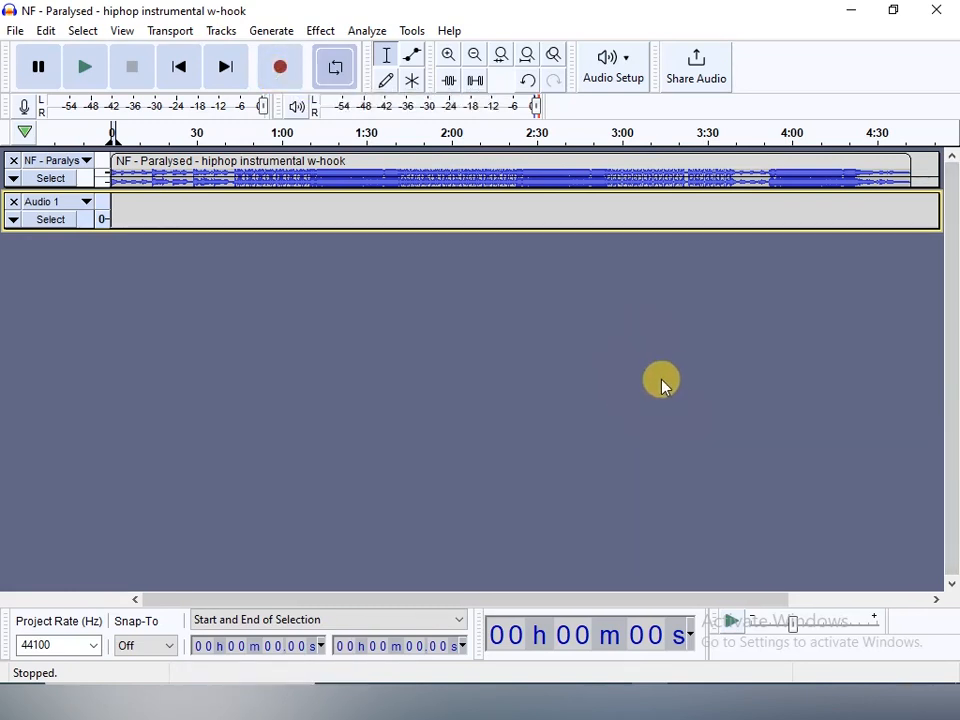
Open the mixer and move its window to the empty area below the tracks
click(83, 36)
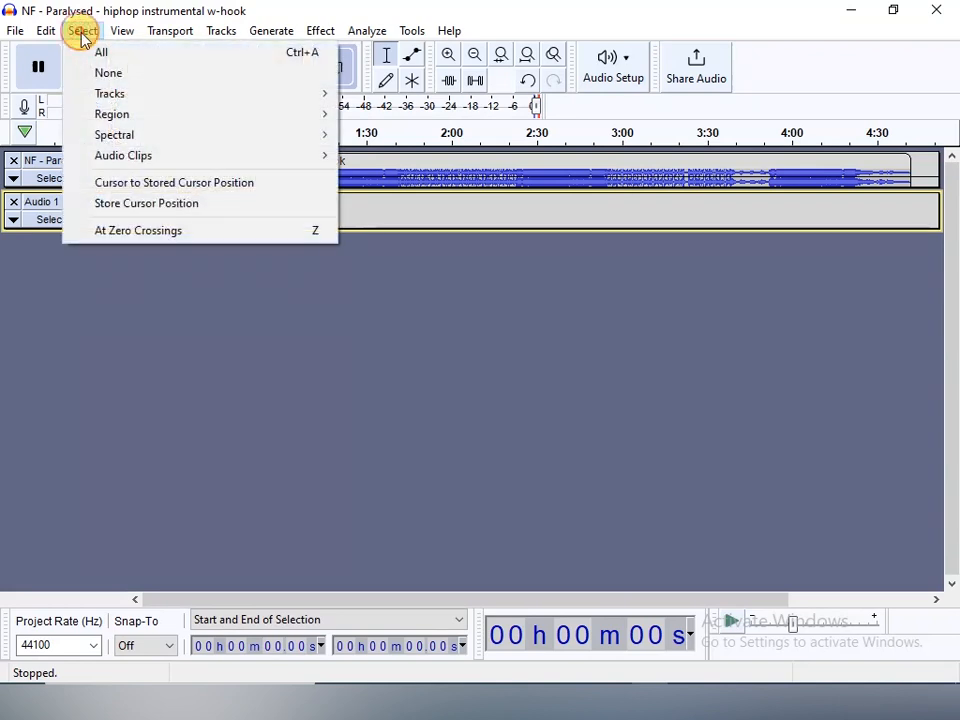
mouse_move(45, 33)
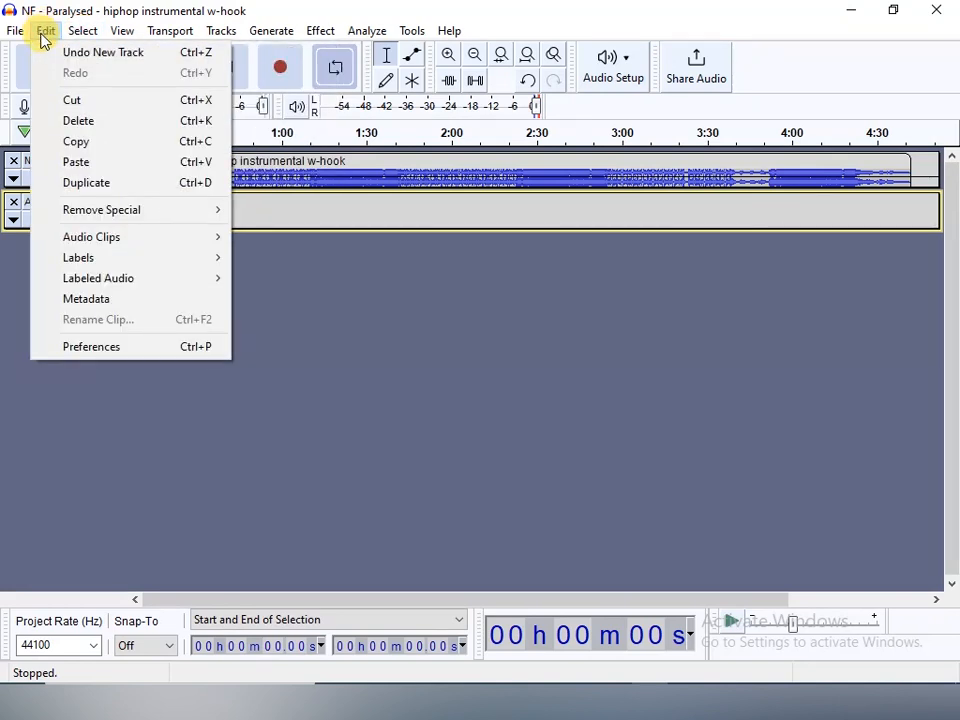
mouse_move(125, 35)
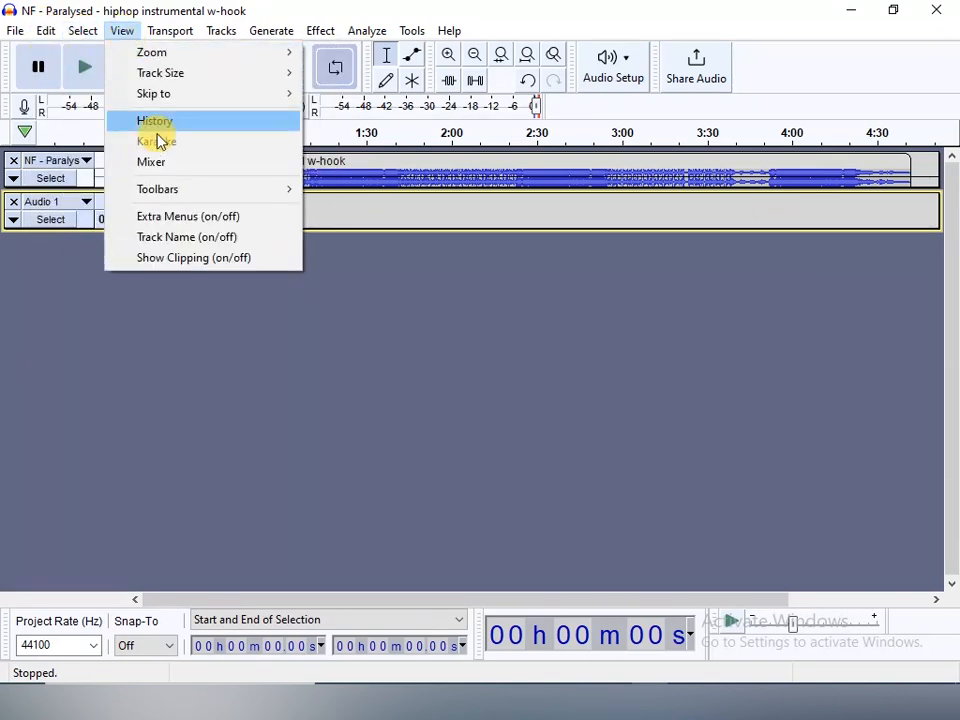
click(168, 164)
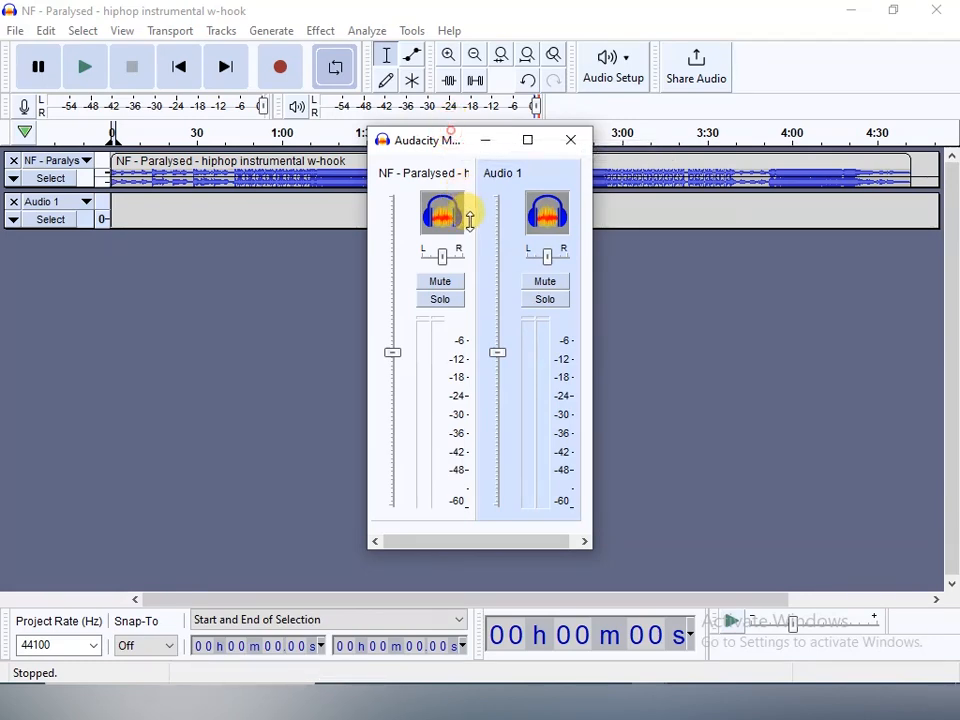
drag(465, 139, 805, 268)
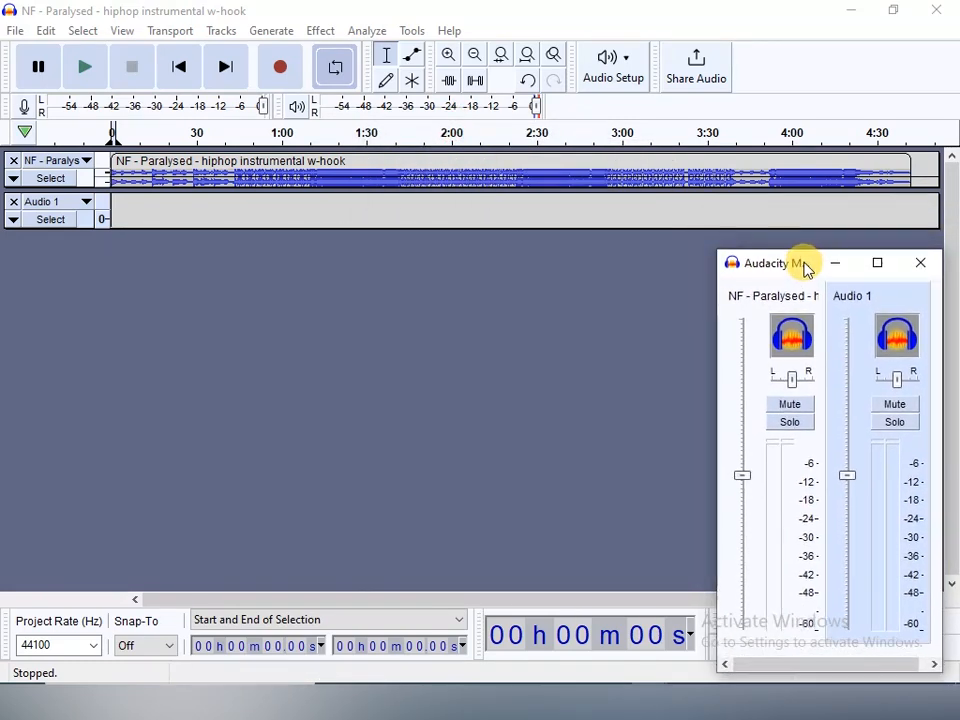
Record vocals onto the empty mono track over the instrumental from the beginning, pausing and resuming the take as needed
click(270, 87)
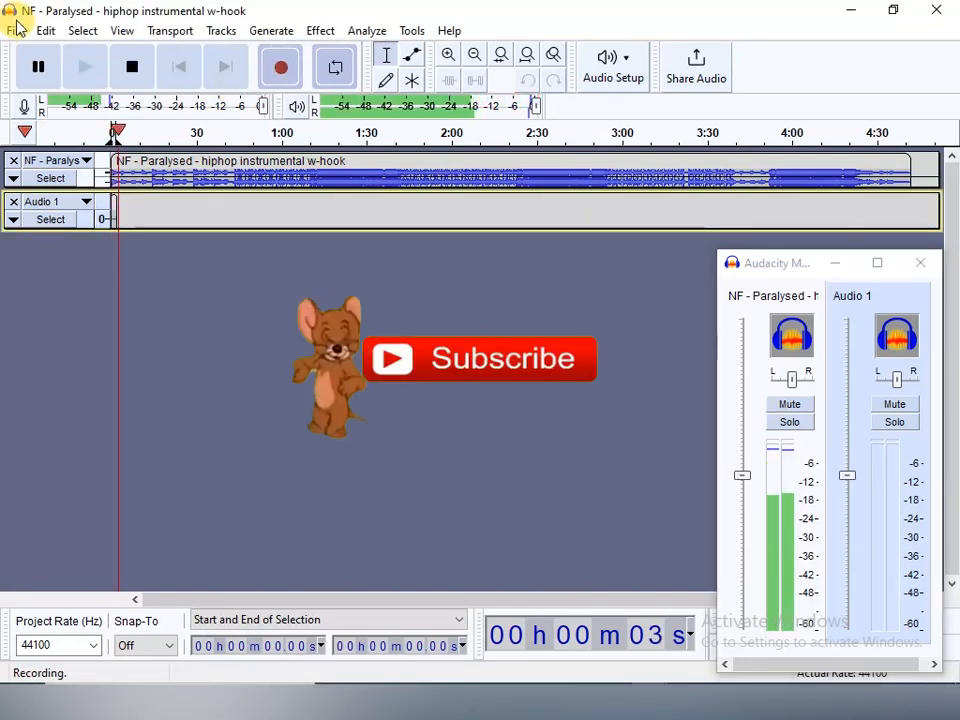
click(40, 68)
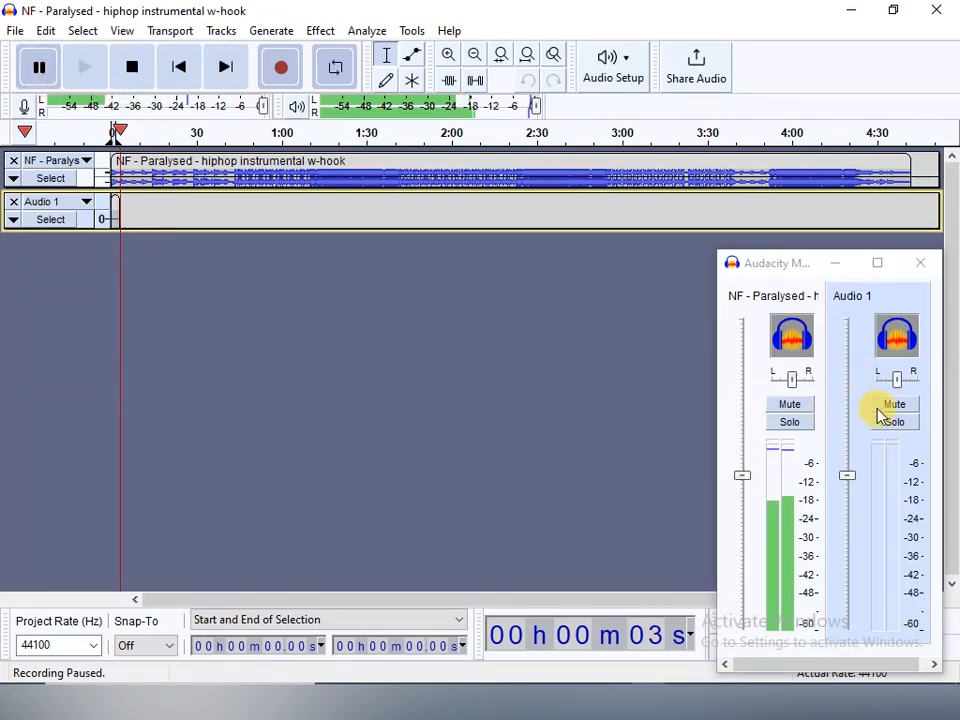
mouse_move(743, 420)
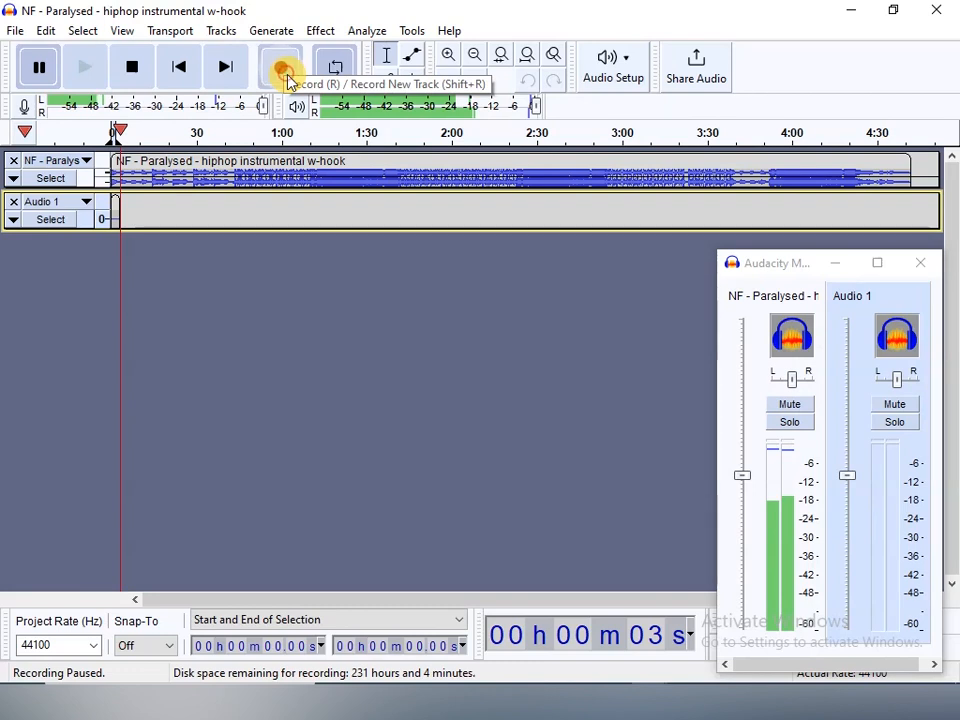
click(52, 64)
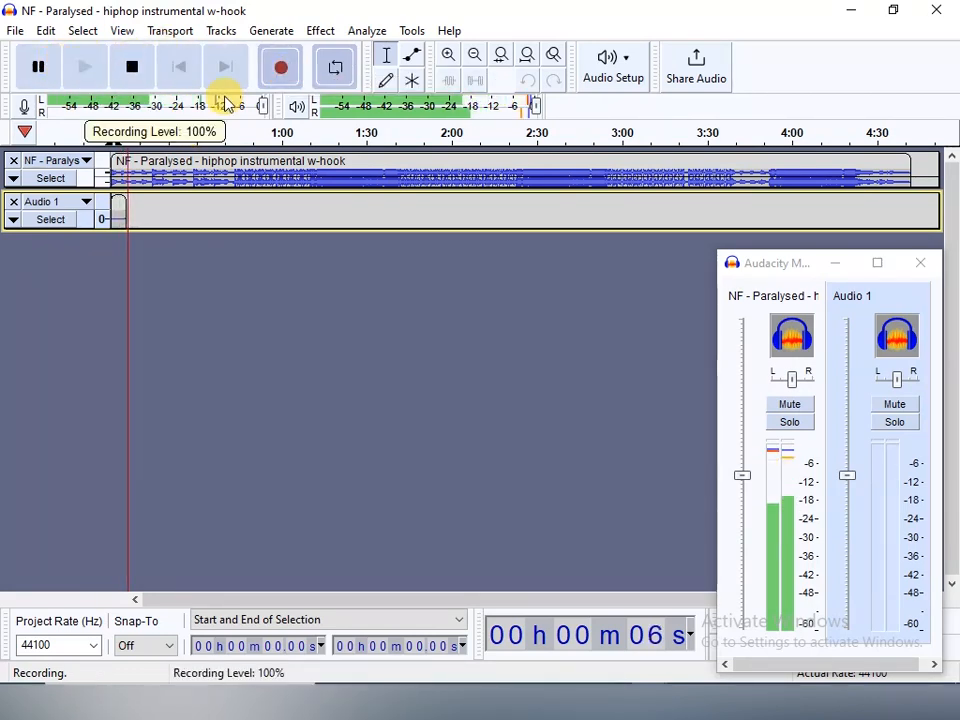
click(48, 66)
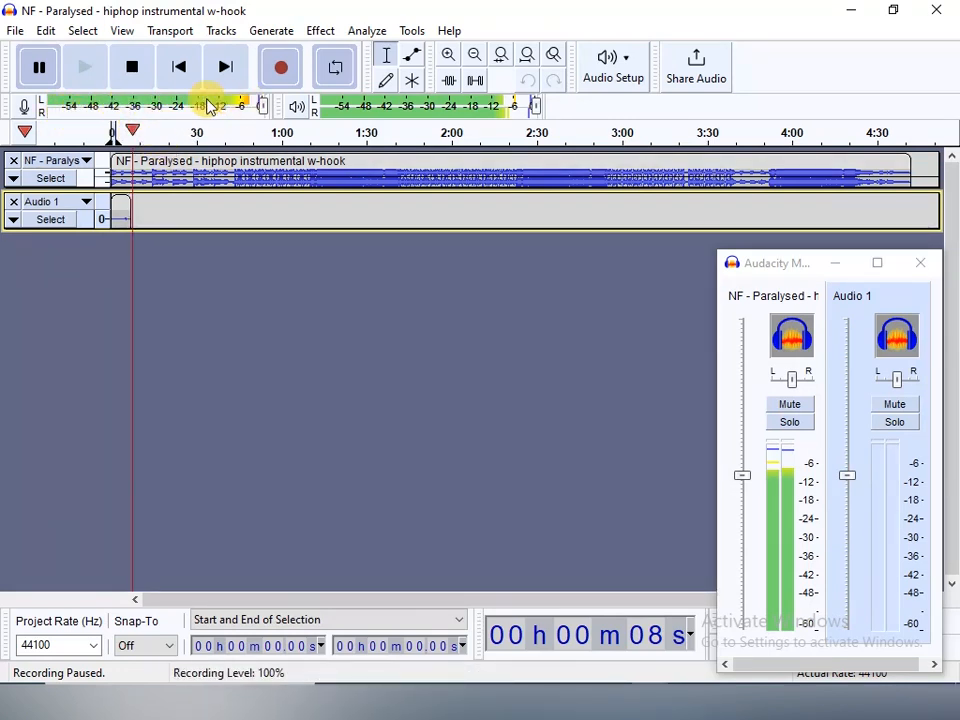
click(53, 58)
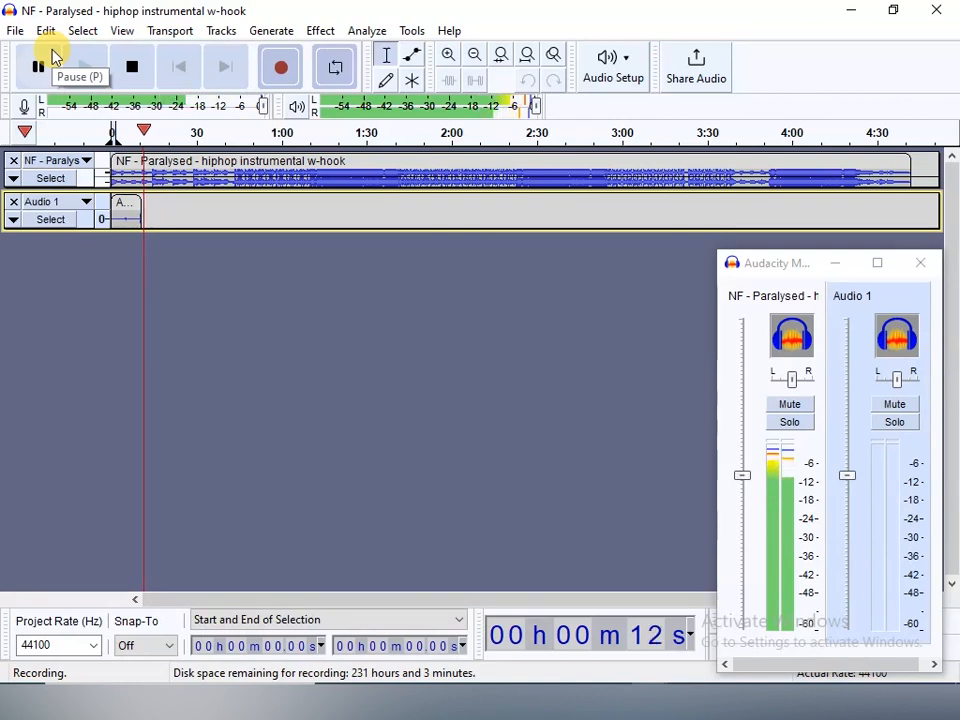
click(57, 68)
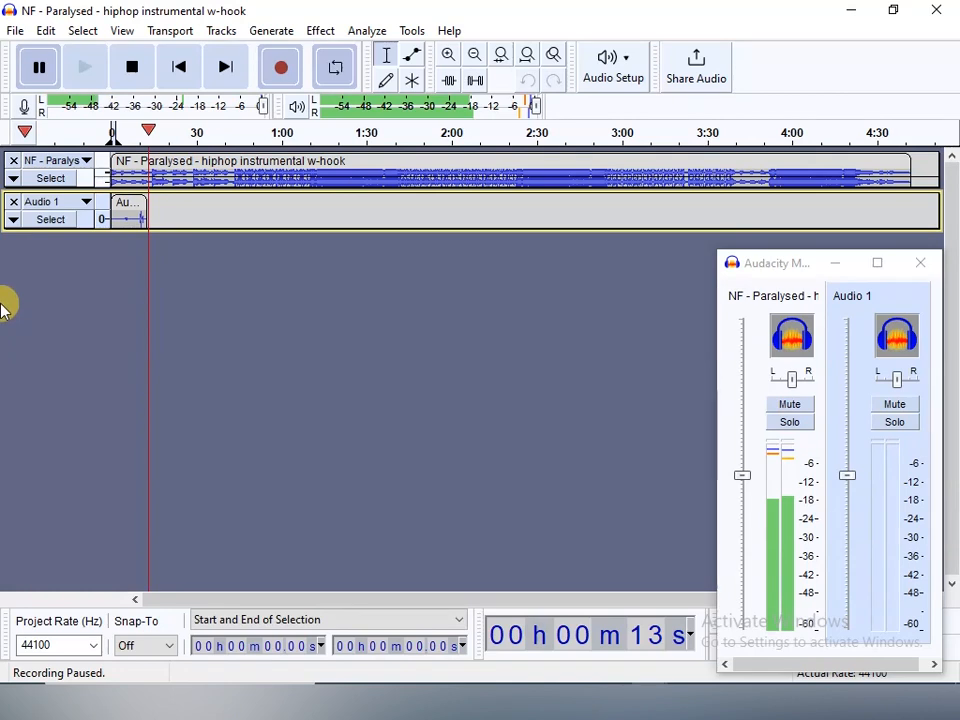
click(47, 77)
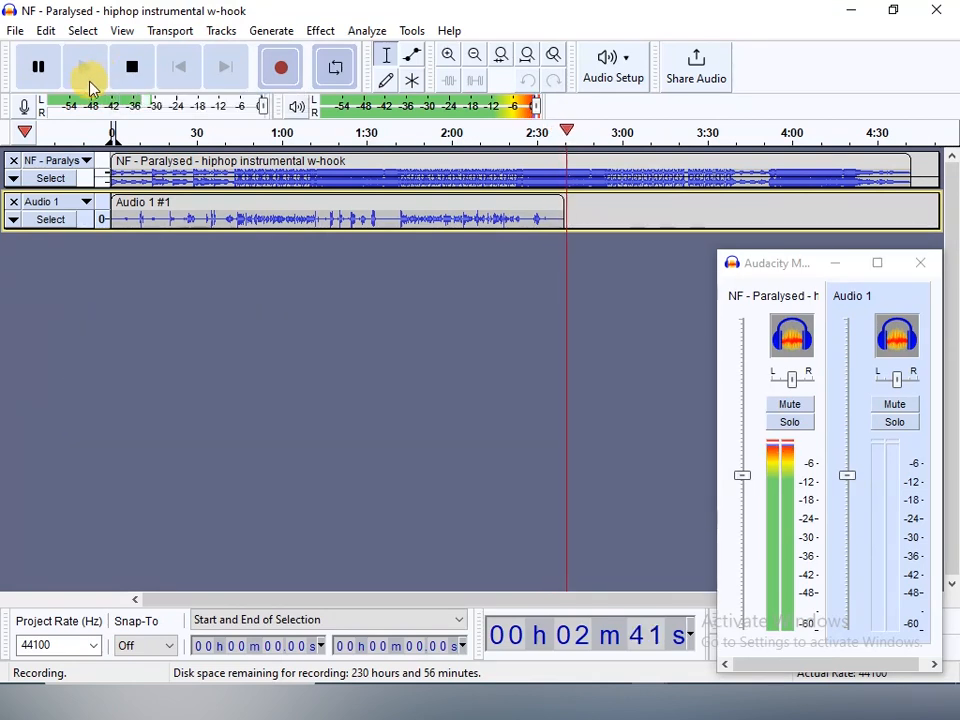
Close the mixer, stop the vocal recording at about 3:25, and return the playback position to the start
click(13, 179)
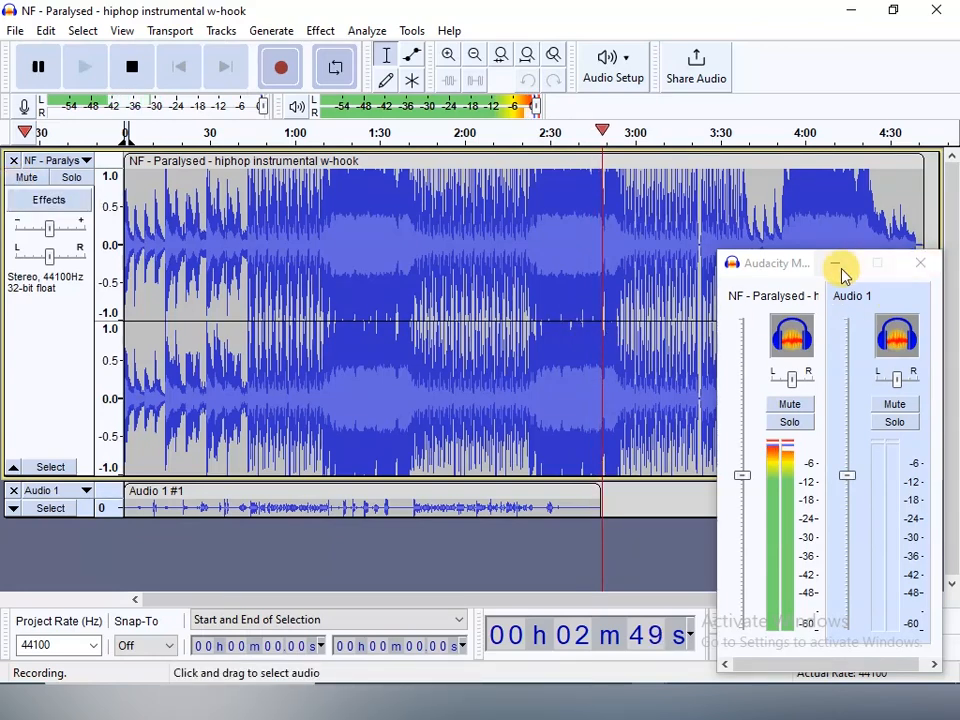
click(918, 263)
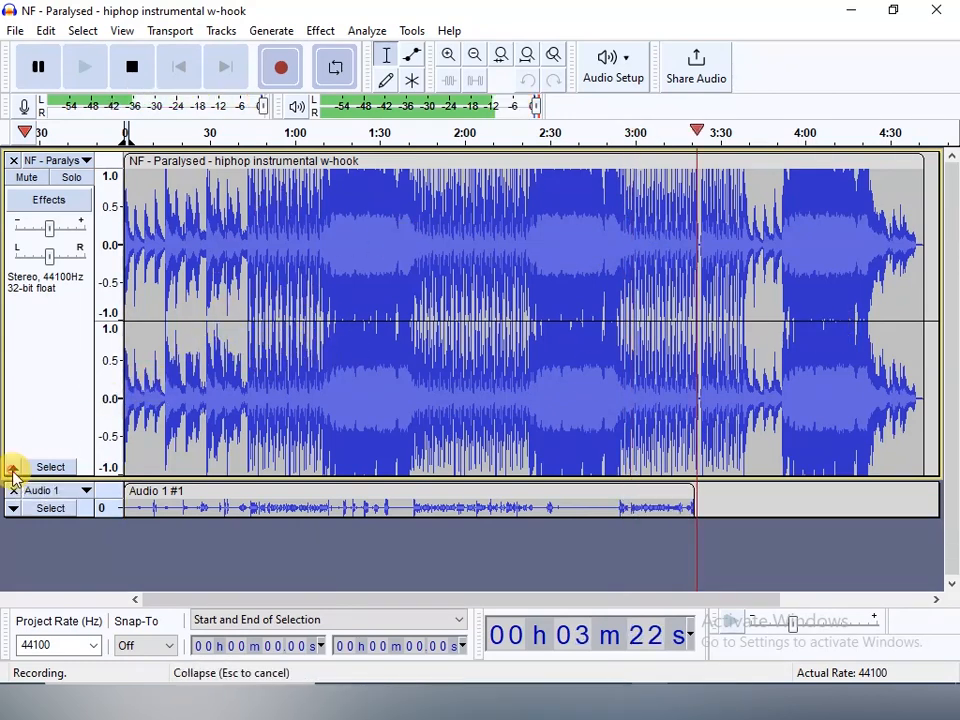
click(12, 468)
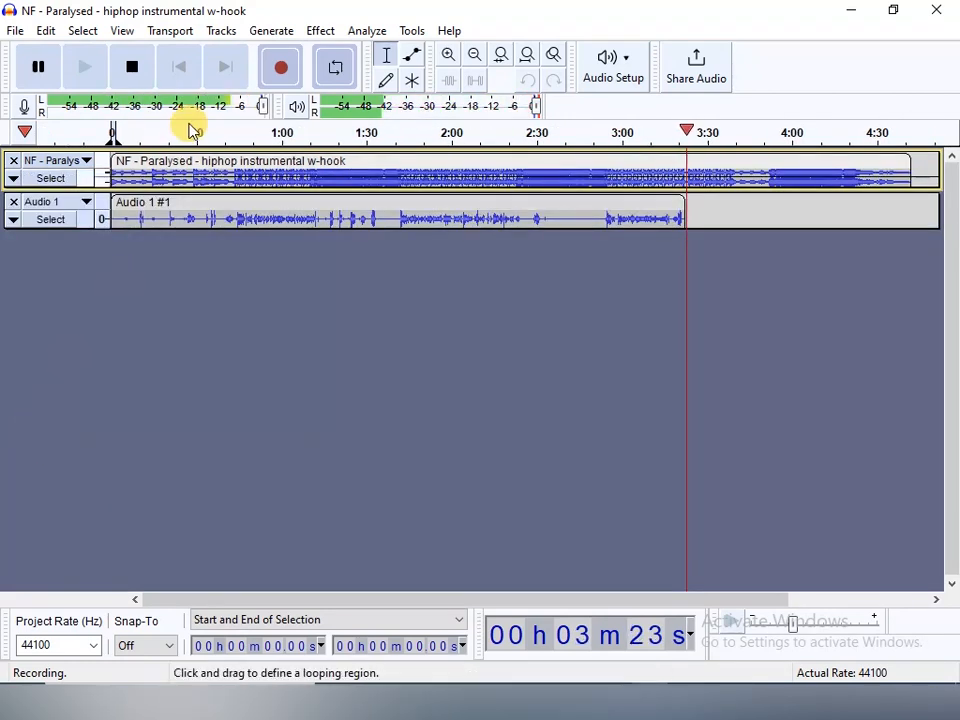
click(130, 72)
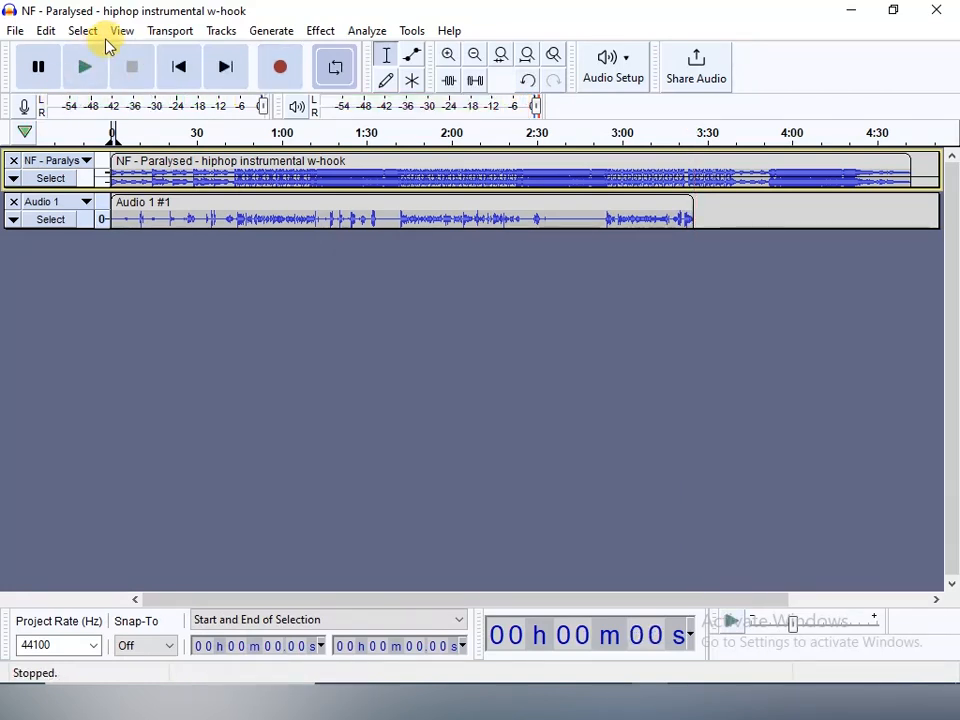
click(189, 78)
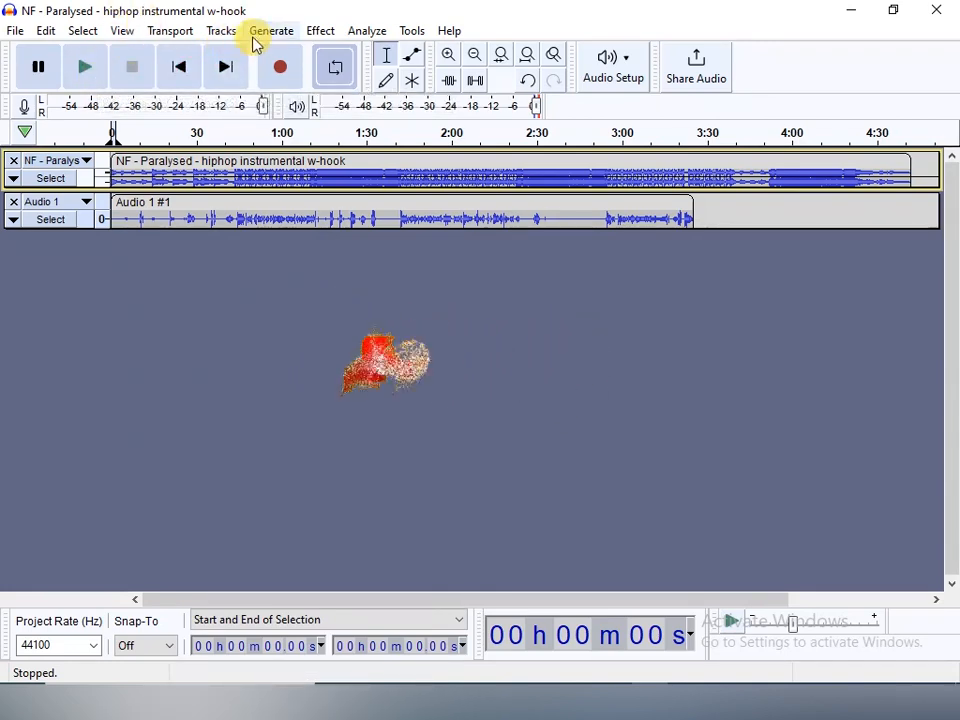
Reopen the mixer and play the instrumental and recorded vocals together from the beginning
click(124, 31)
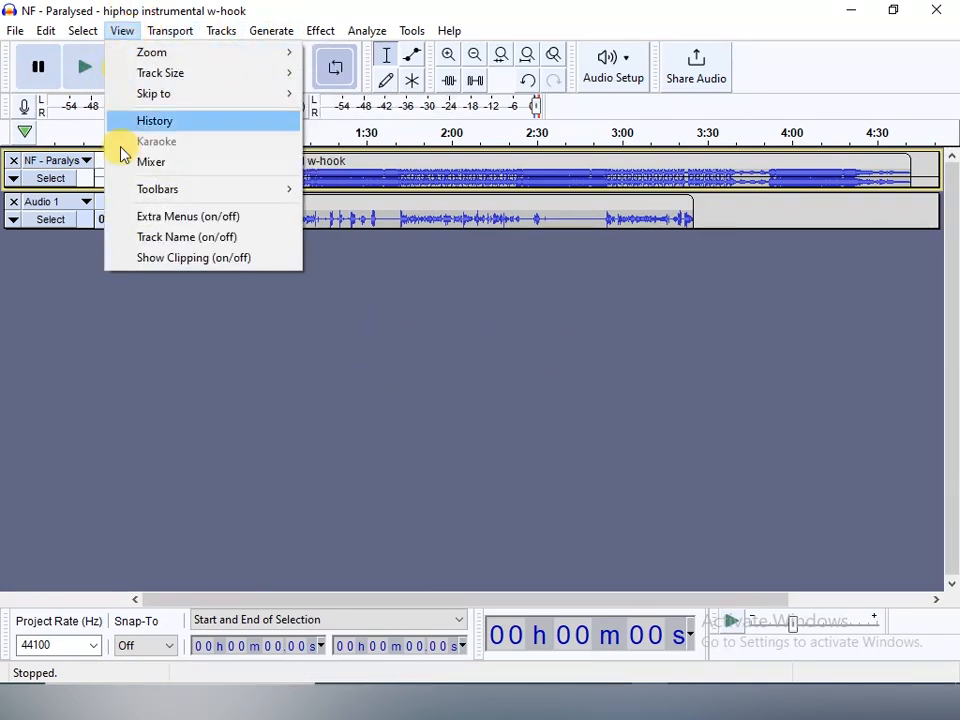
click(172, 162)
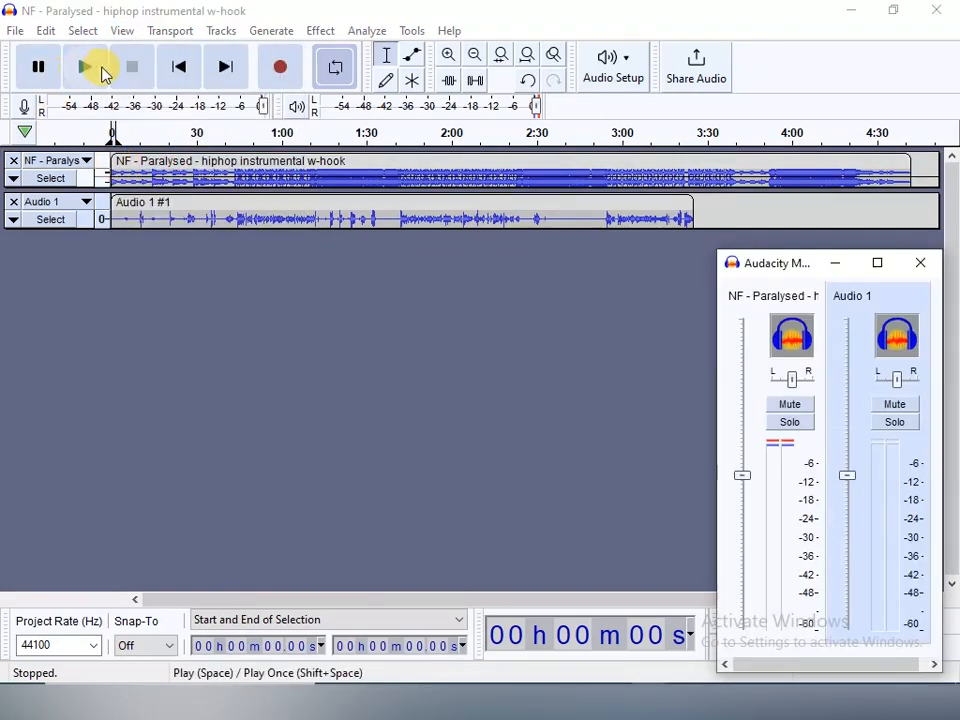
click(177, 76)
click(88, 66)
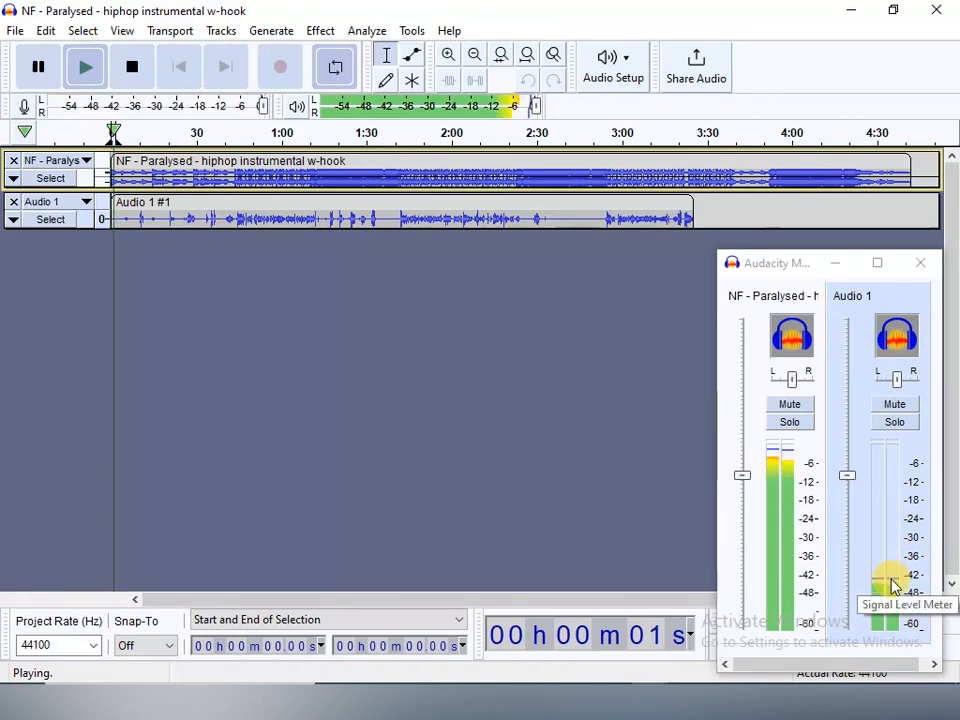
Select the whole instrumental clip and replay both tracks briefly from the start, stopping playback at the end of the check
double_click(277, 174)
click(128, 68)
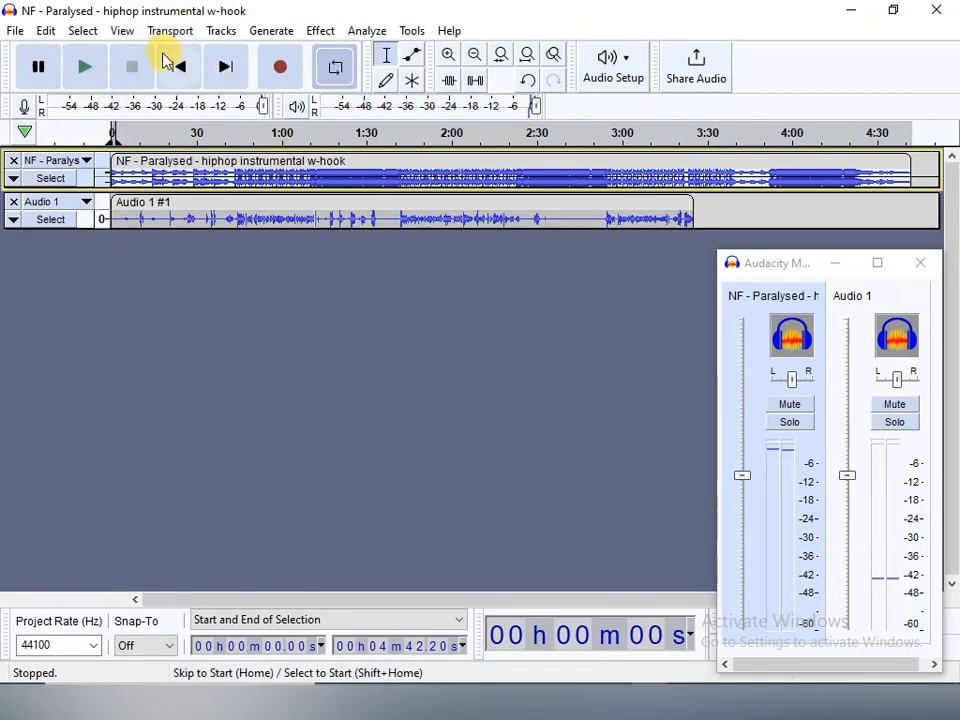
click(78, 74)
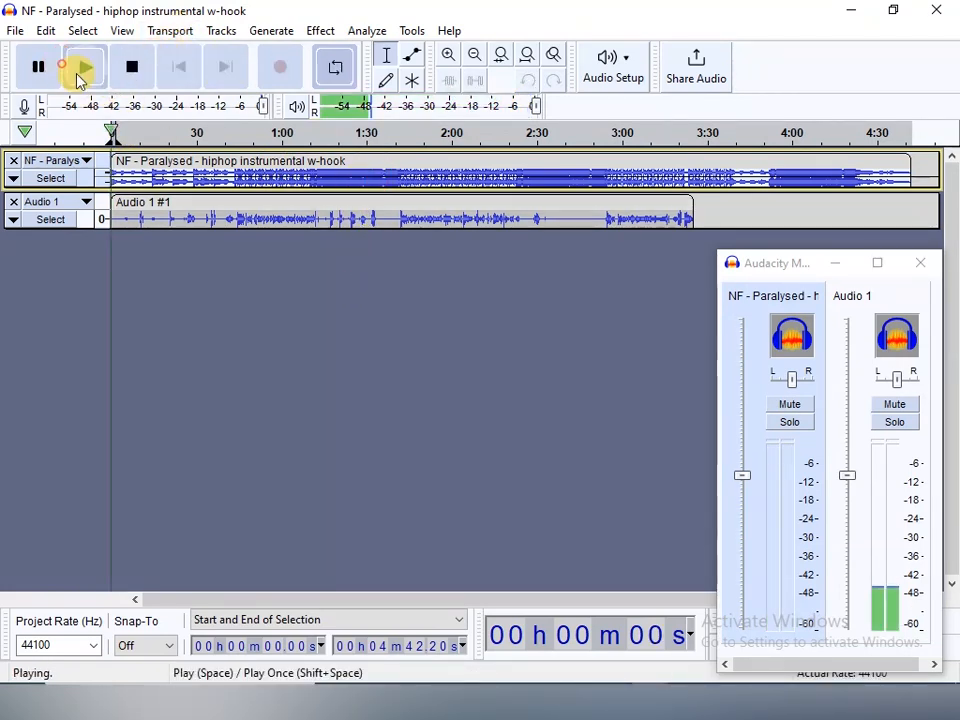
click(141, 88)
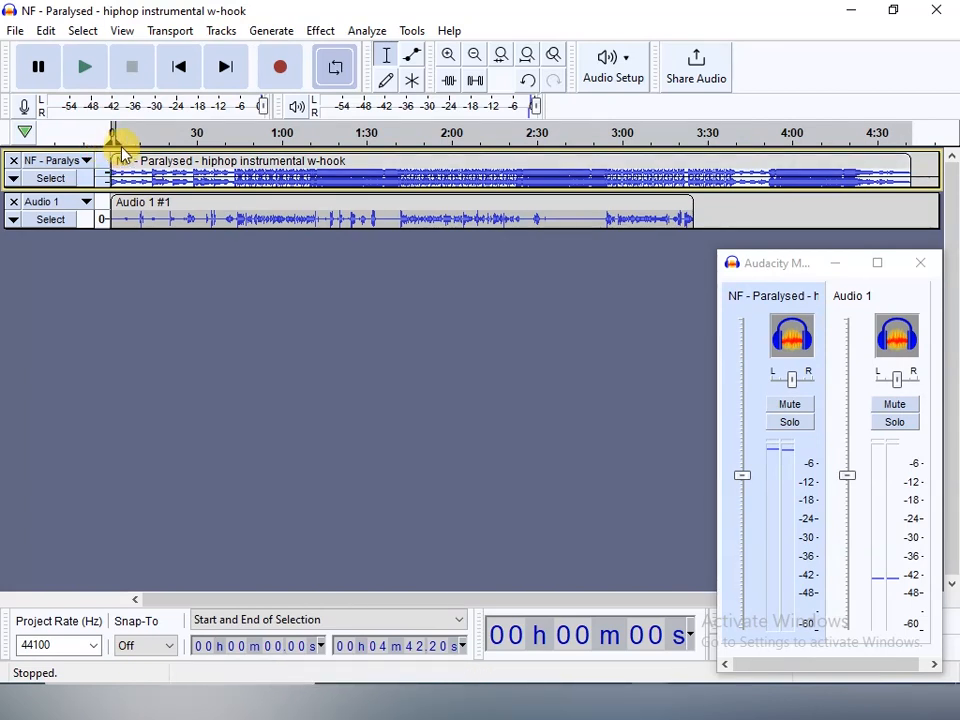
Extend the loop region to the end of the instrumental and play both tracks from the beginning
mouse_move(113, 140)
mouse_down()
mouse_move(193, 144)
mouse_move(127, 141)
mouse_up()
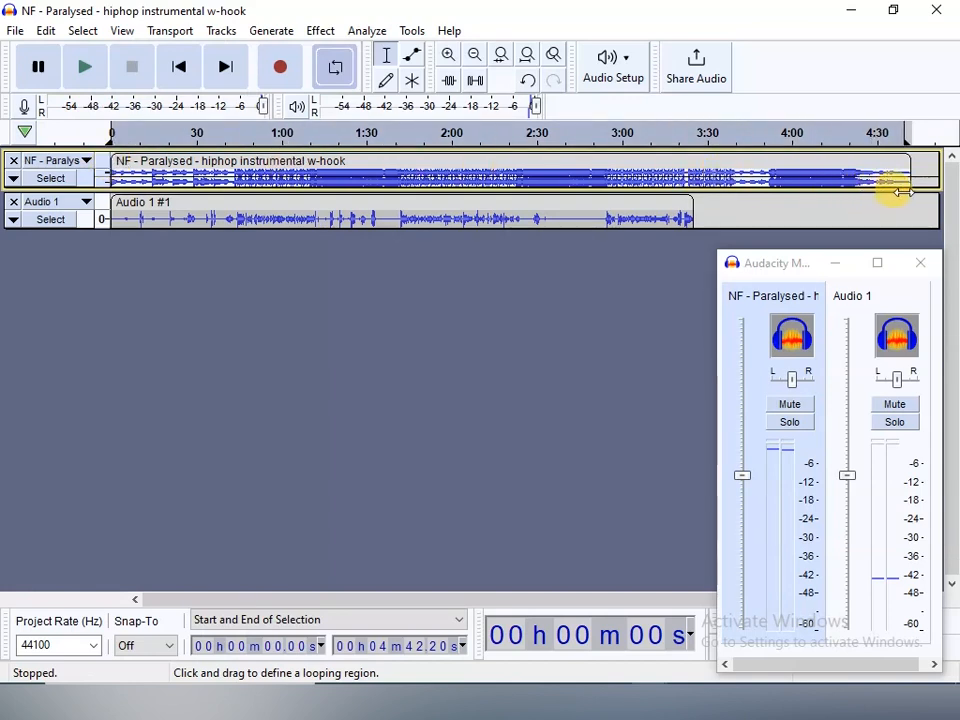
click(80, 70)
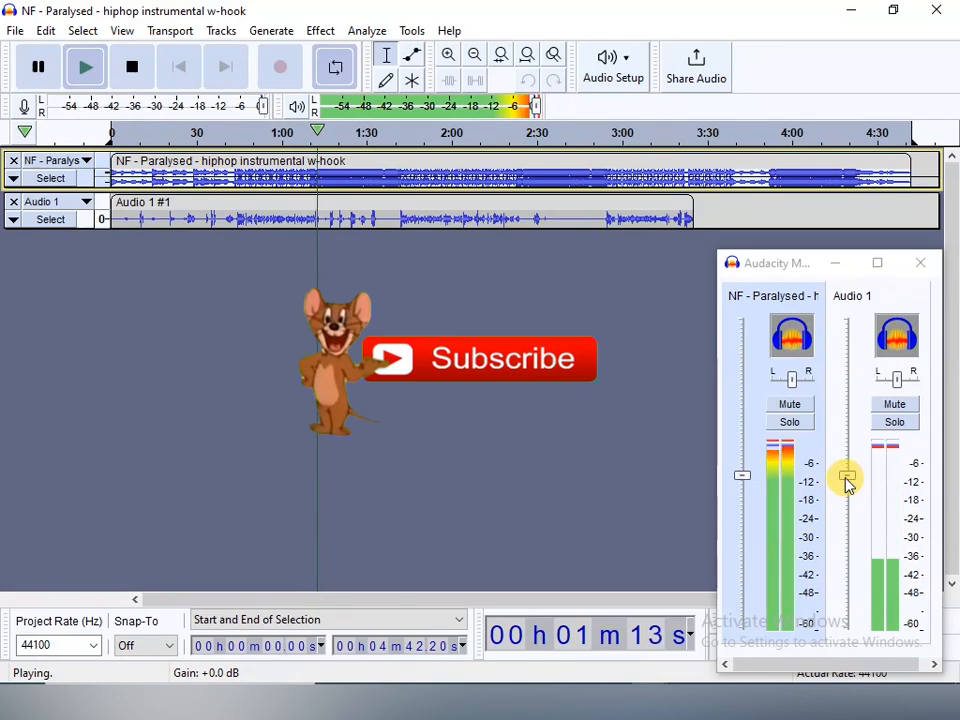
Raise the vocal track's gain in the mixer to +15.6 dB, reduce it slightly while listening, and stop playback
drag(847, 476, 849, 406)
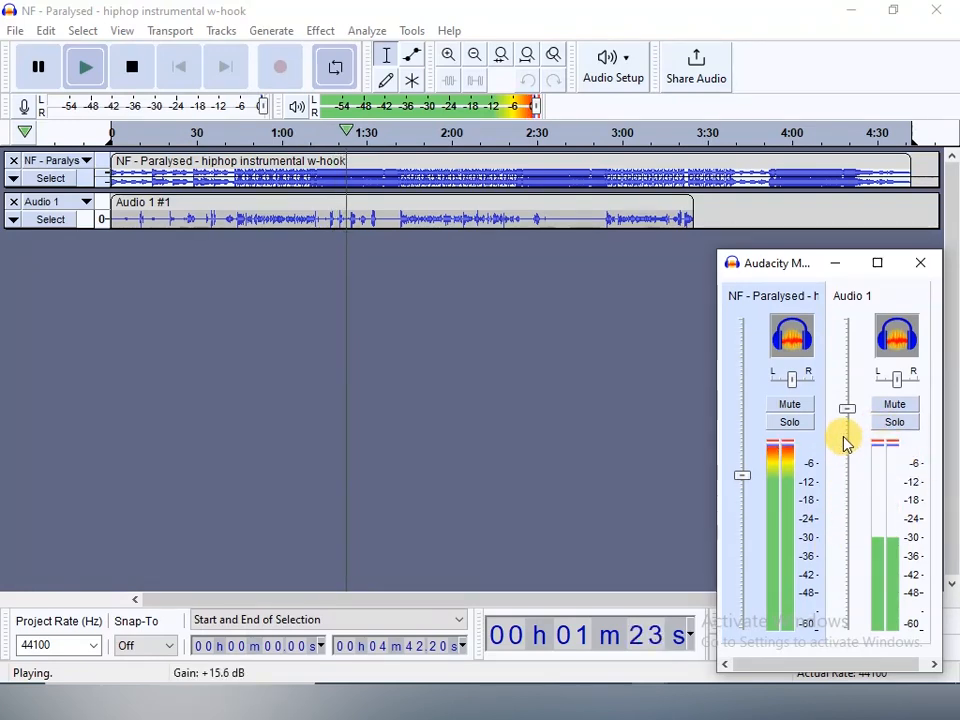
mouse_move(844, 423)
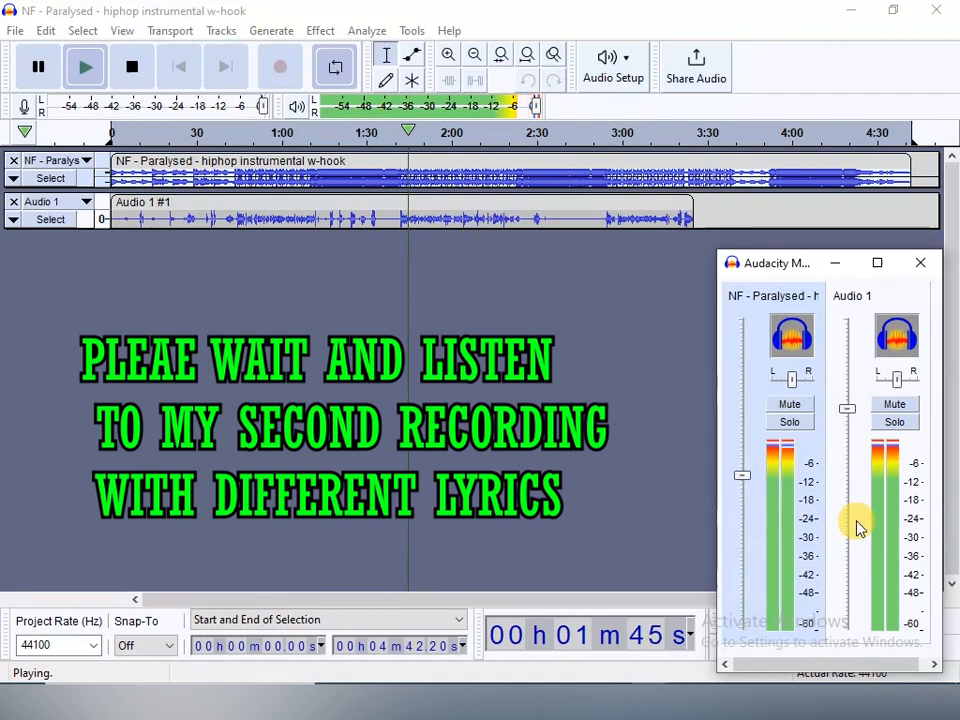
drag(853, 425, 858, 473)
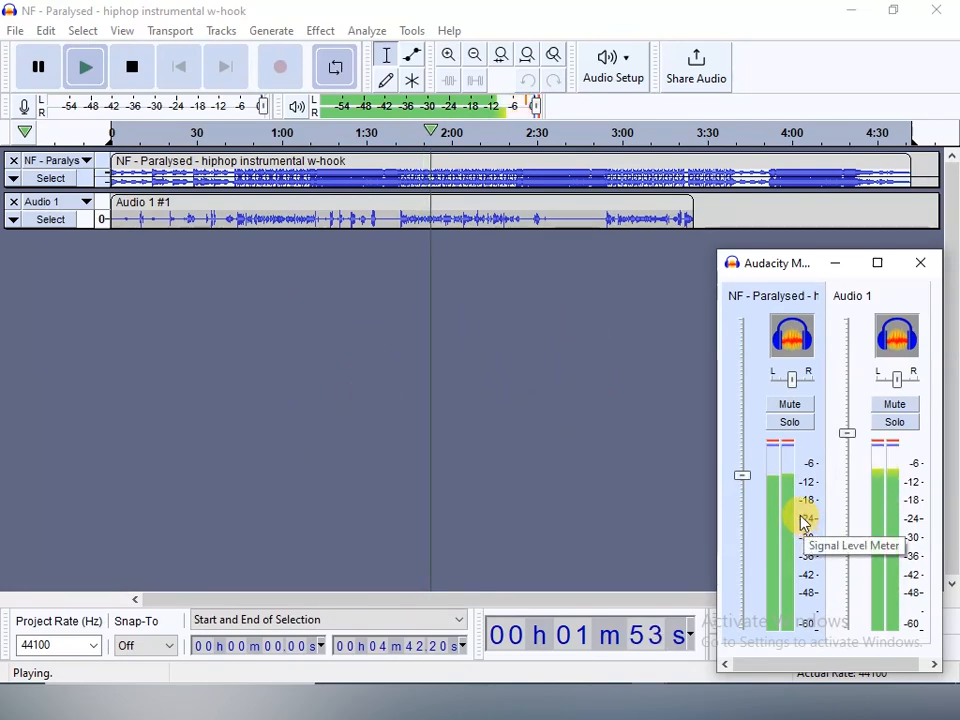
click(93, 77)
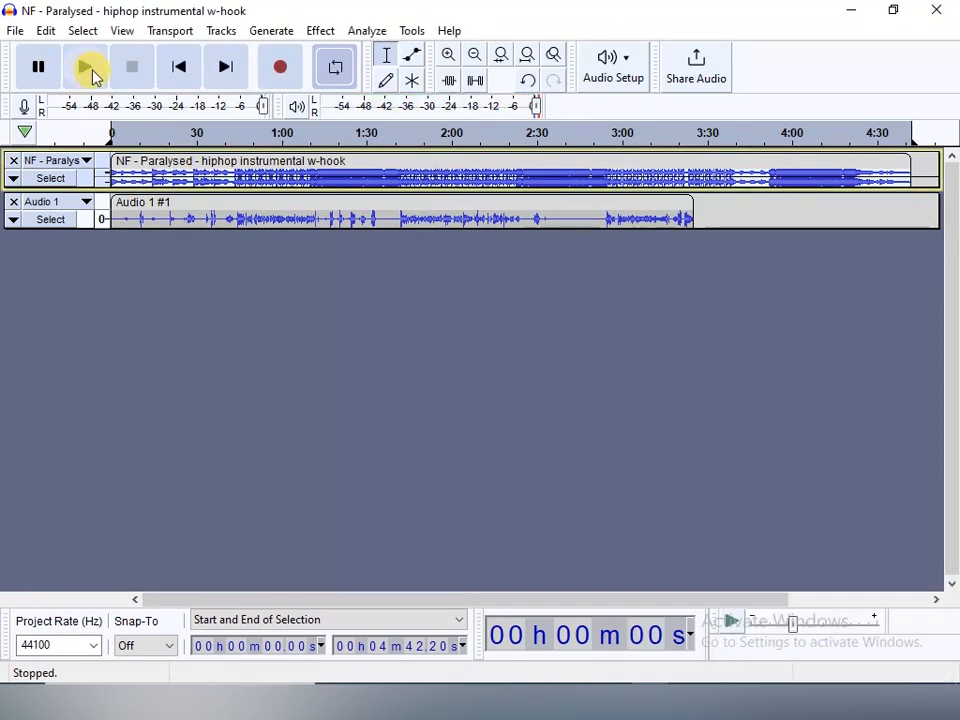
Add a second mono track below the recorded vocals
click(216, 32)
mouse_move(378, 79)
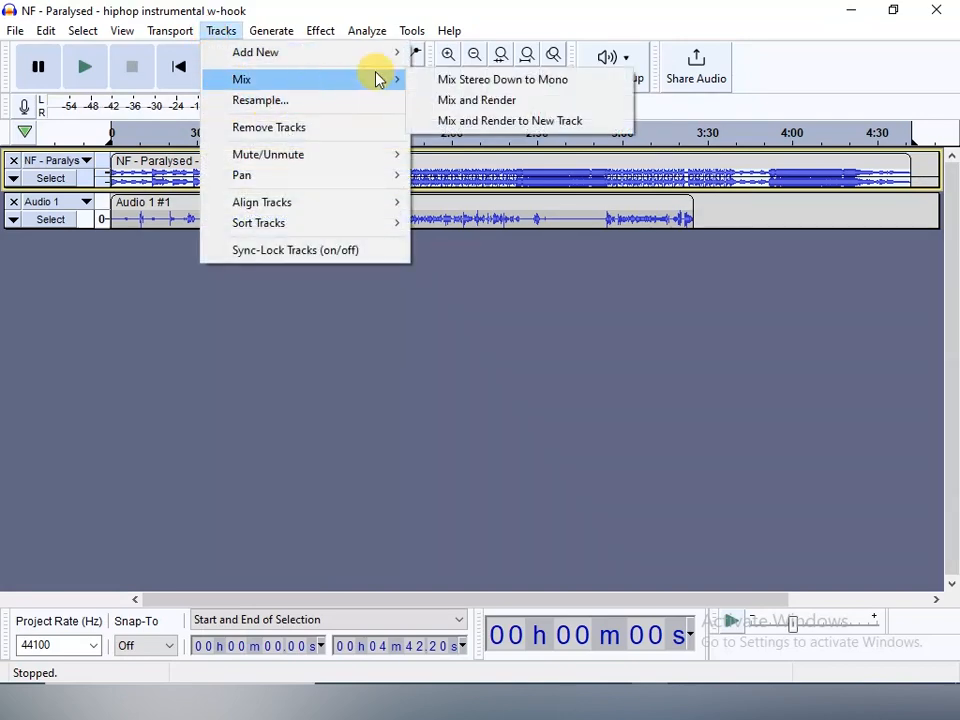
mouse_move(368, 56)
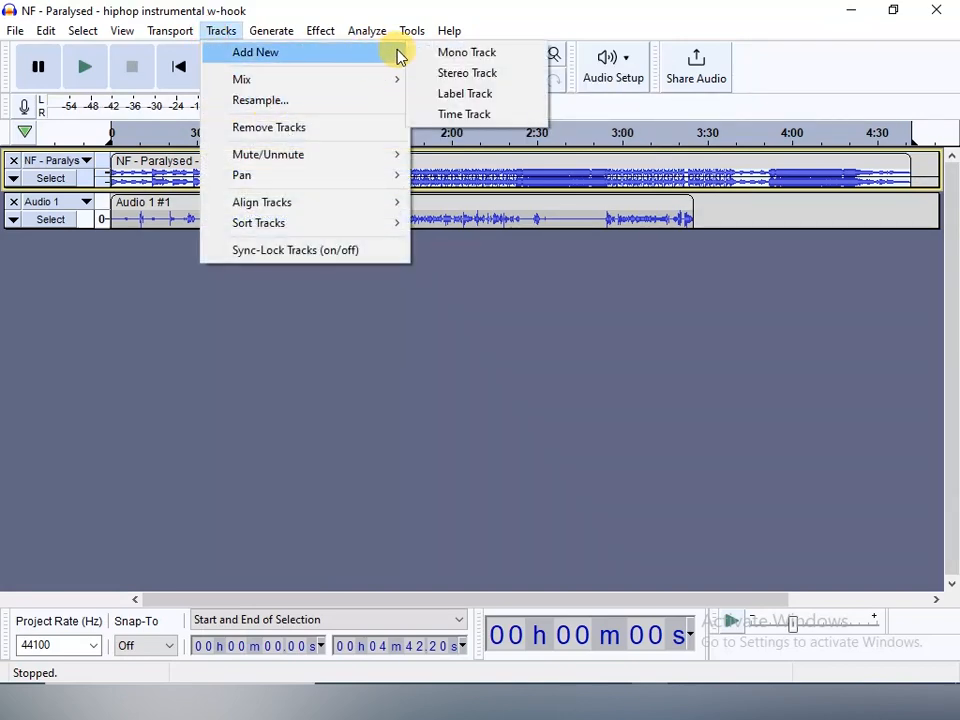
click(437, 52)
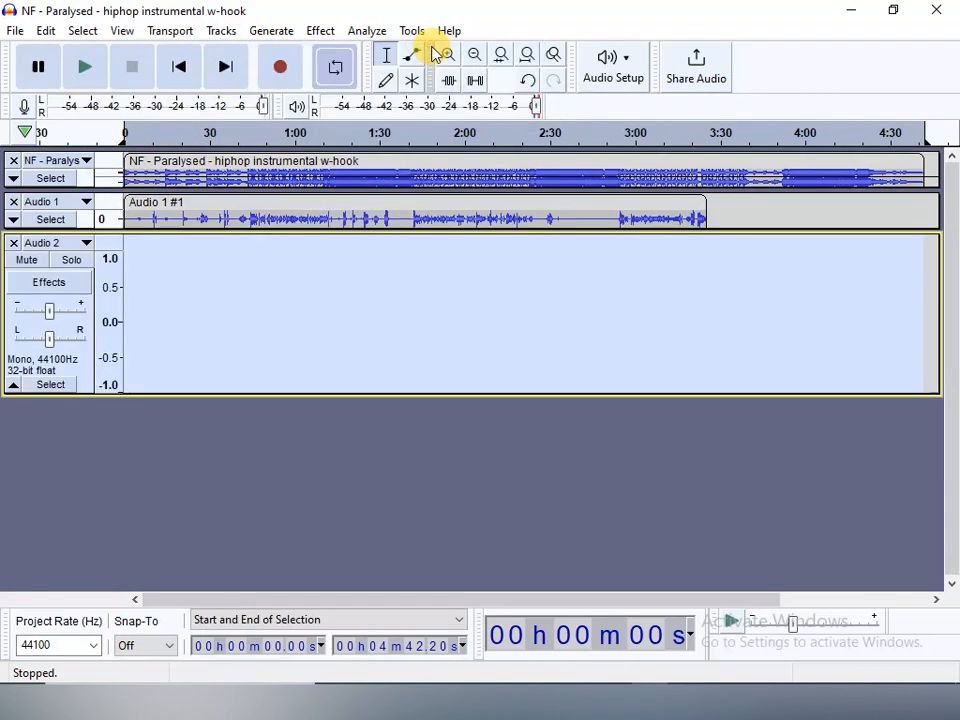
Mute the Audio 1 vocal track and leave both it and the new Audio 2 track collapsed
click(13, 219)
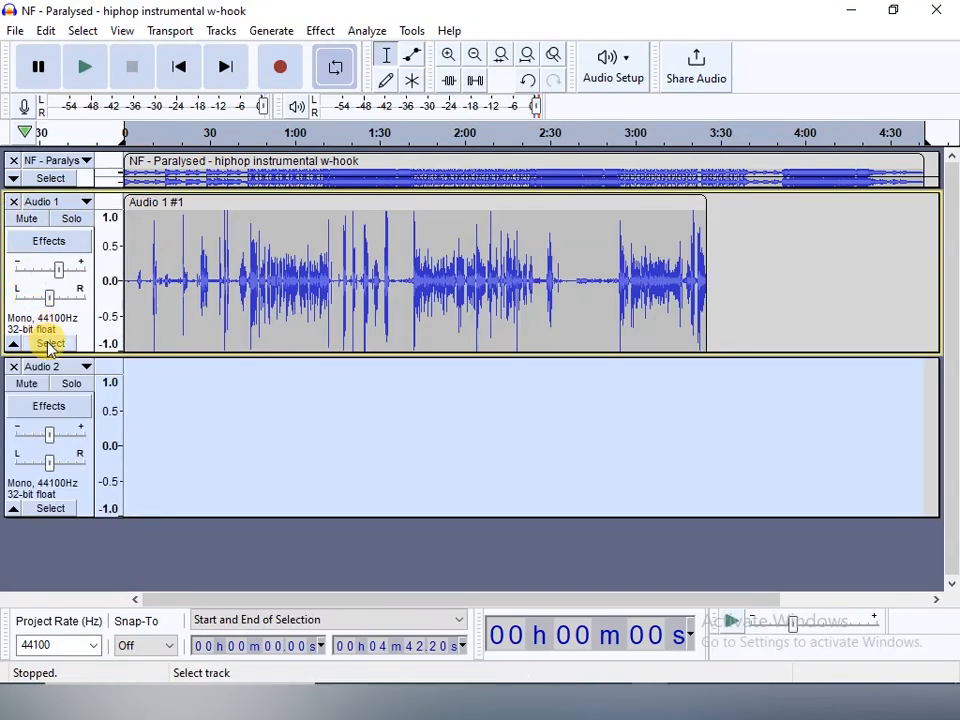
click(42, 219)
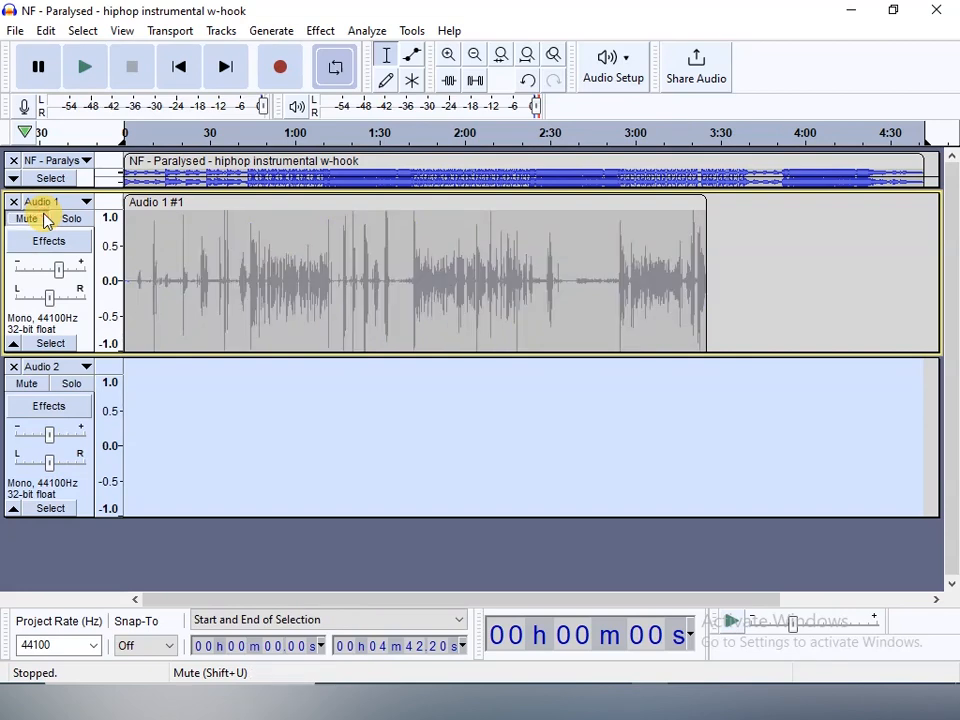
click(15, 341)
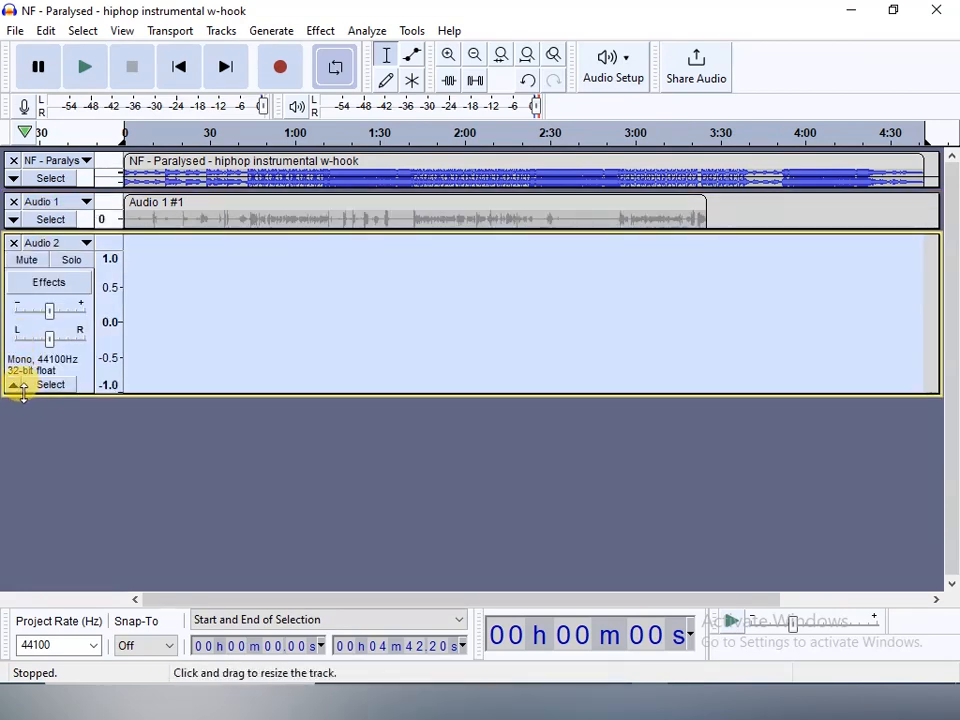
click(14, 386)
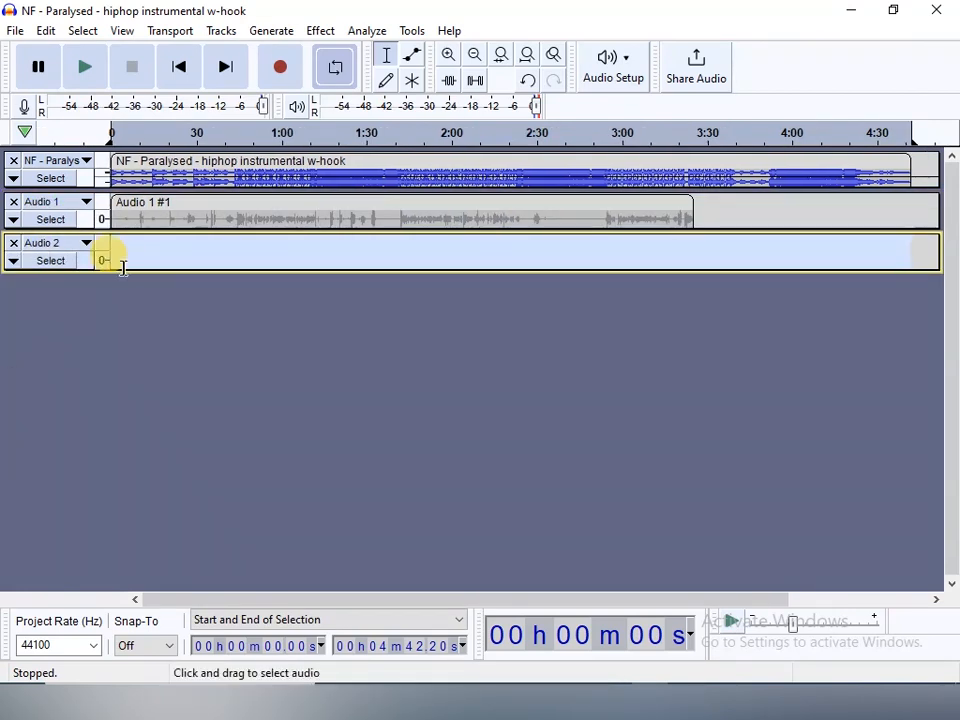
Return to the start and record a second vocal take of about 1:55 on the Audio 2 track
click(180, 70)
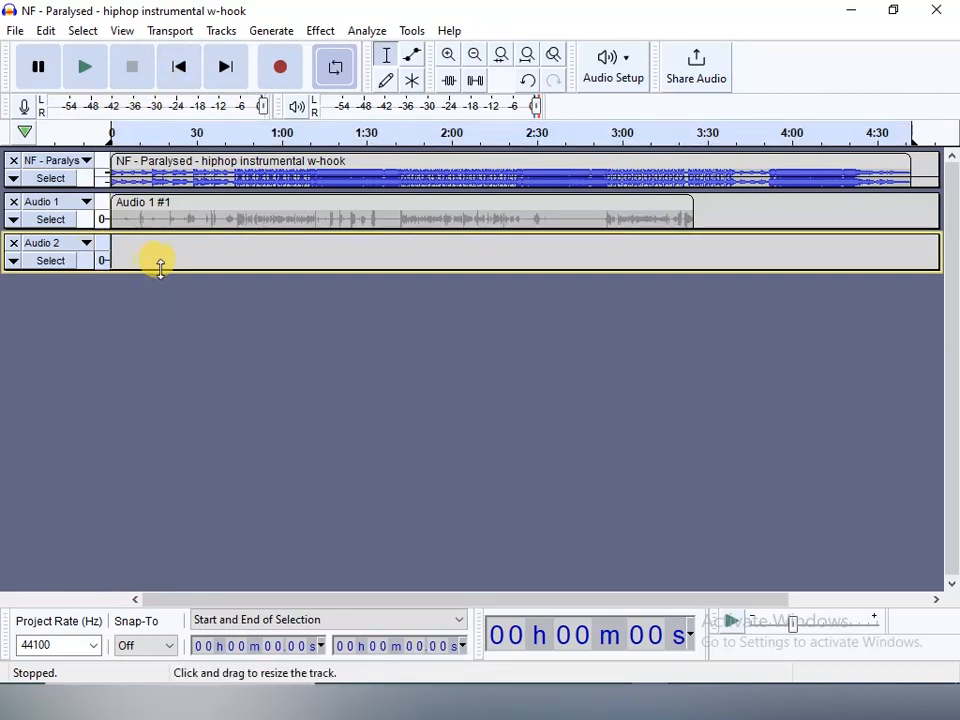
click(280, 72)
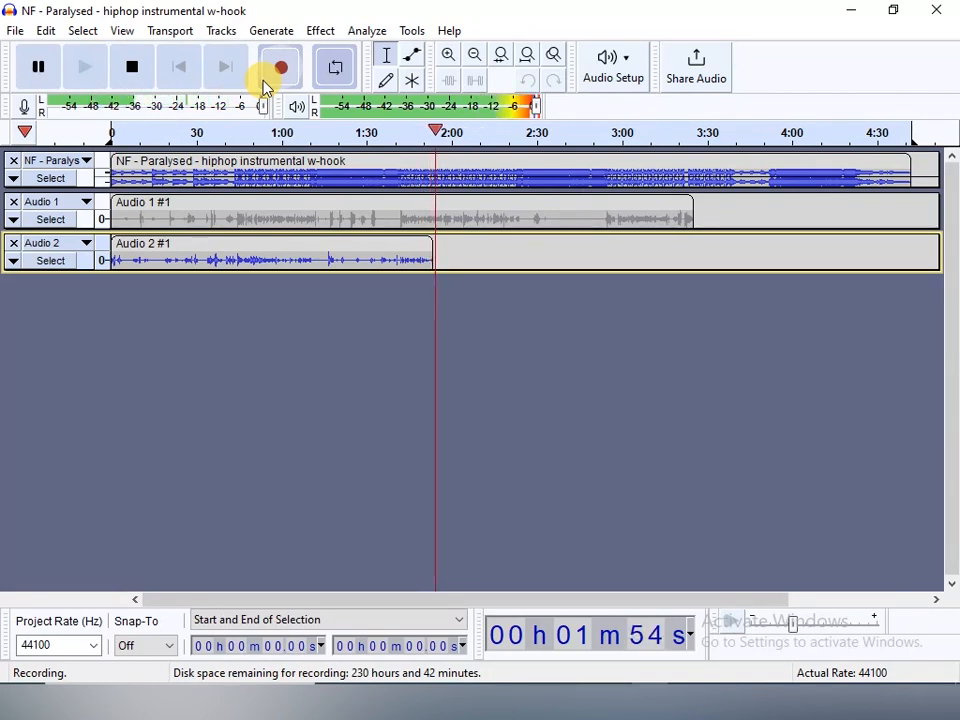
click(136, 67)
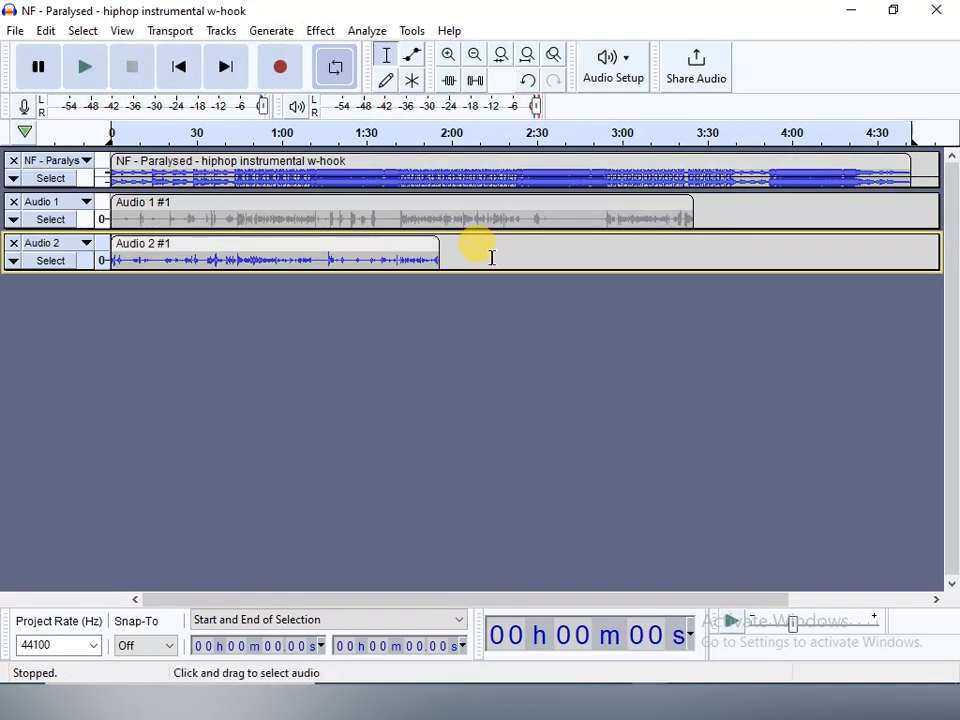
click(321, 31)
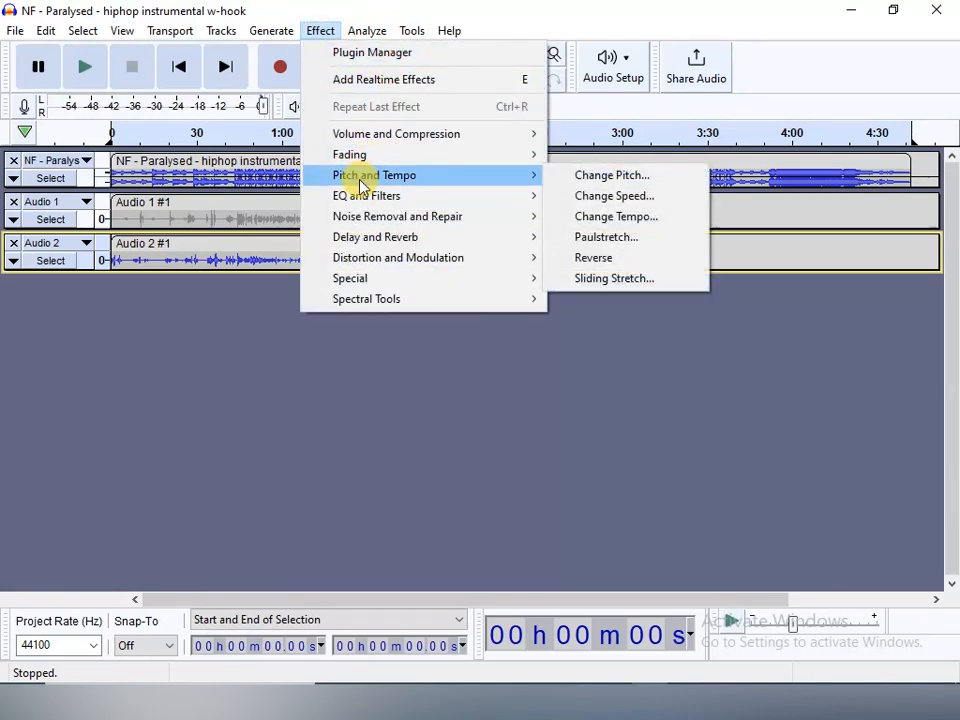
mouse_move(396, 138)
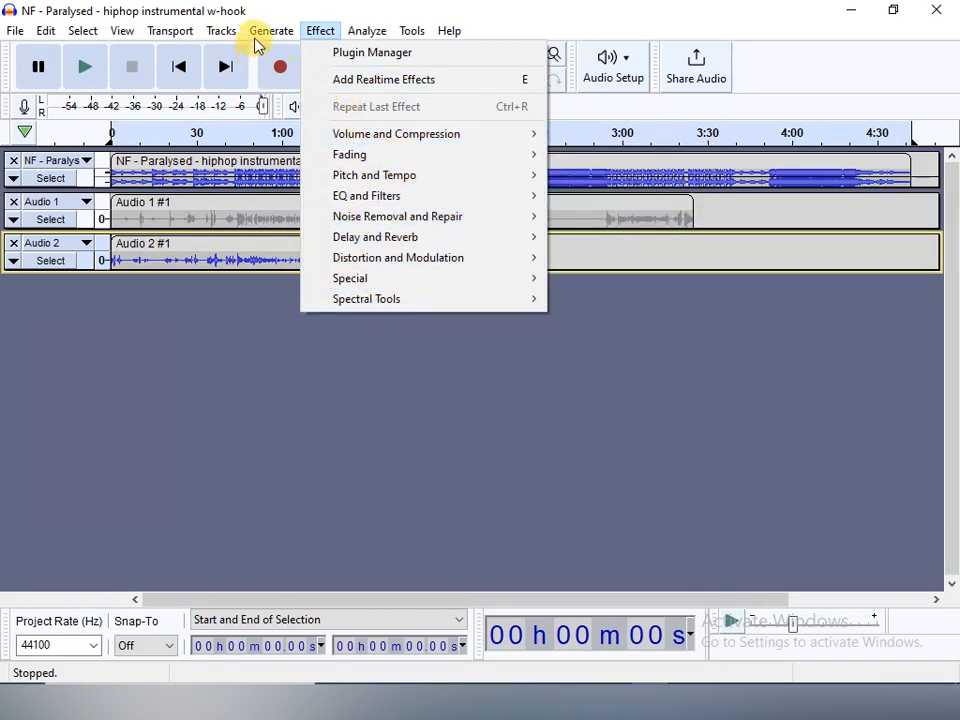
mouse_move(263, 37)
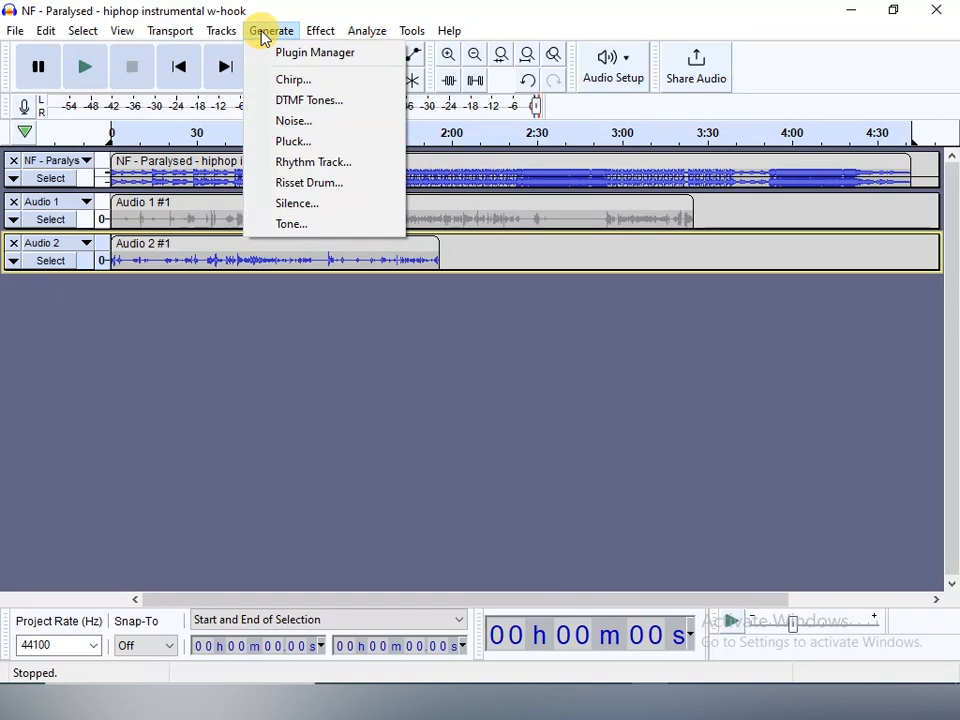
click(197, 172)
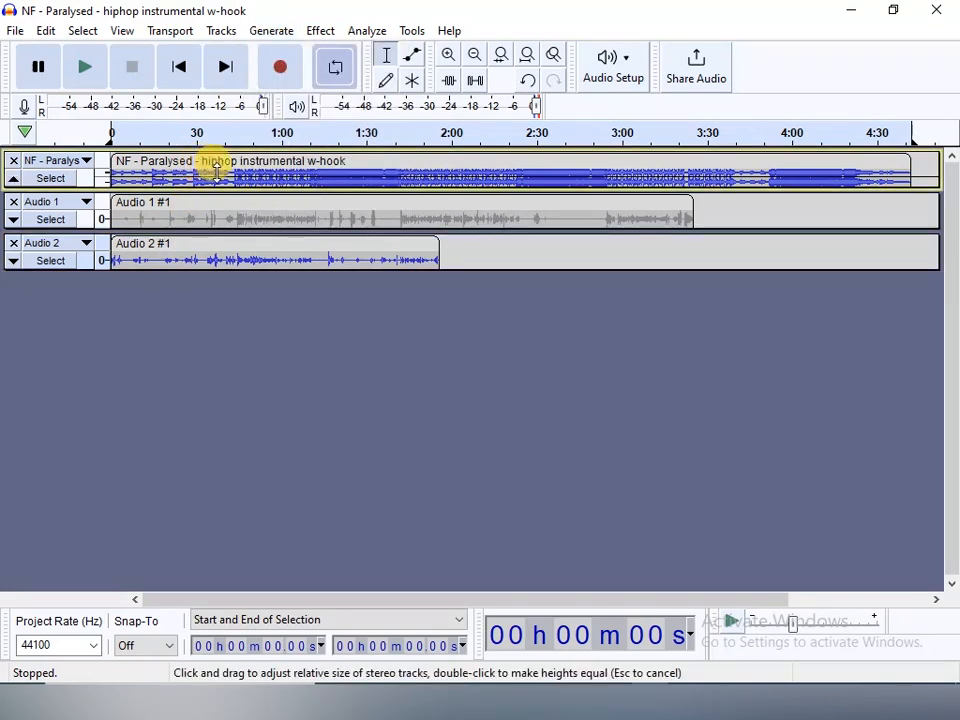
click(416, 30)
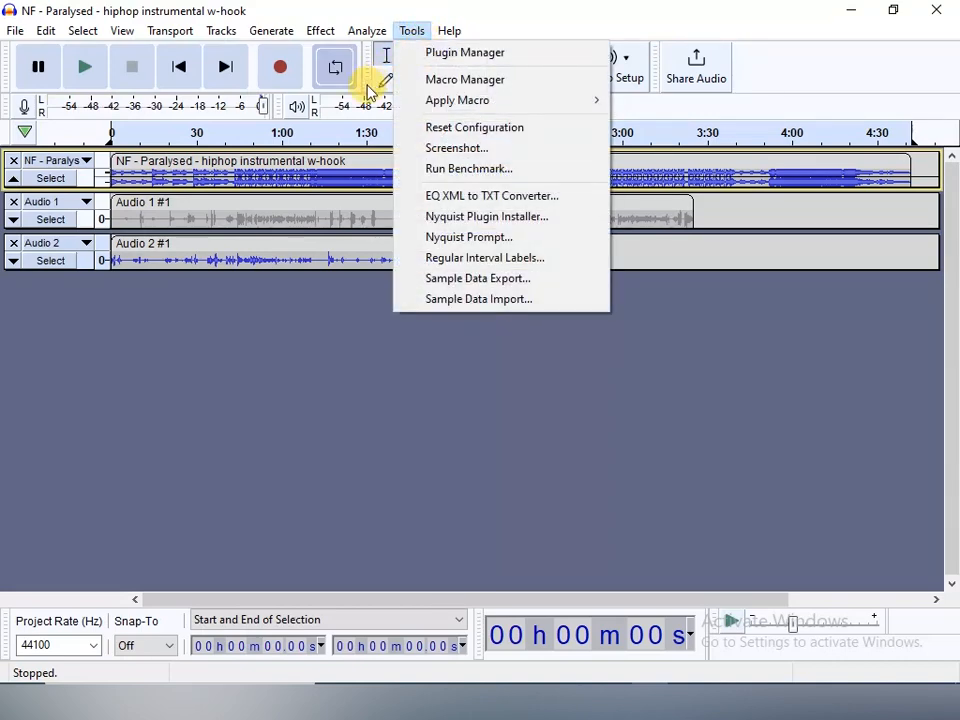
click(301, 162)
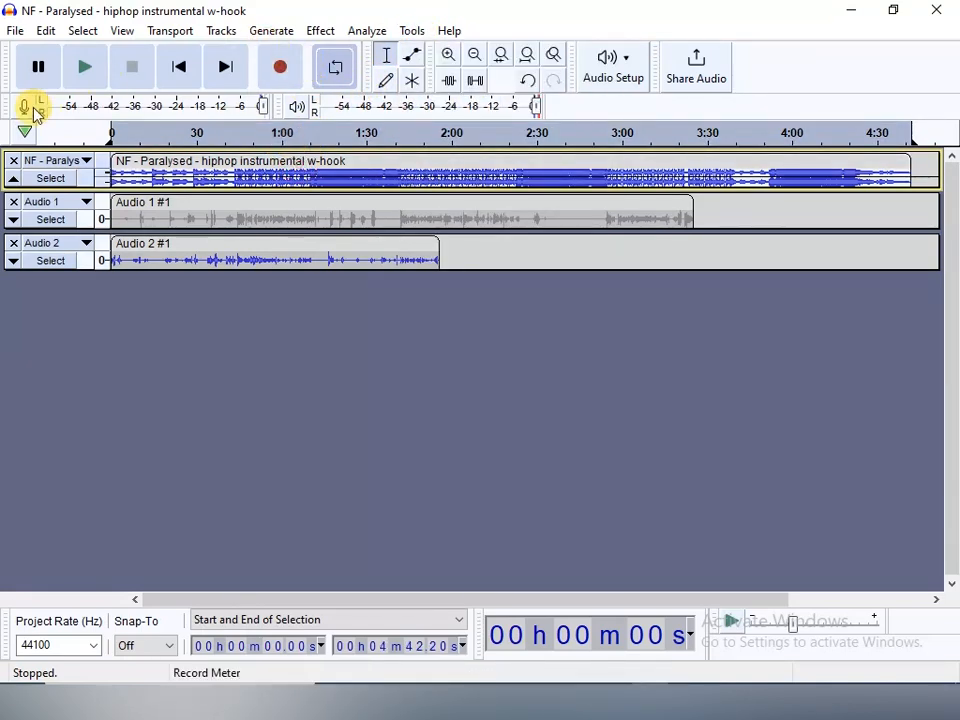